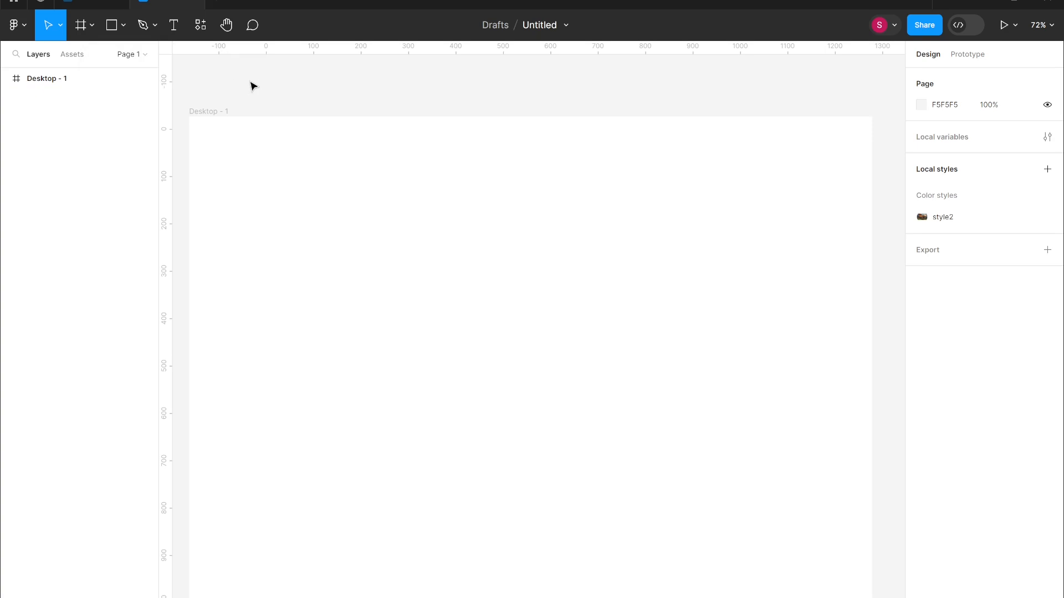
Draw an arch-shaped curve with the Pen tool, peaking at X 458.5, Y 222.5 and ending at X 624.5, Y 346
left_click(154, 25)
left_click(133, 57)
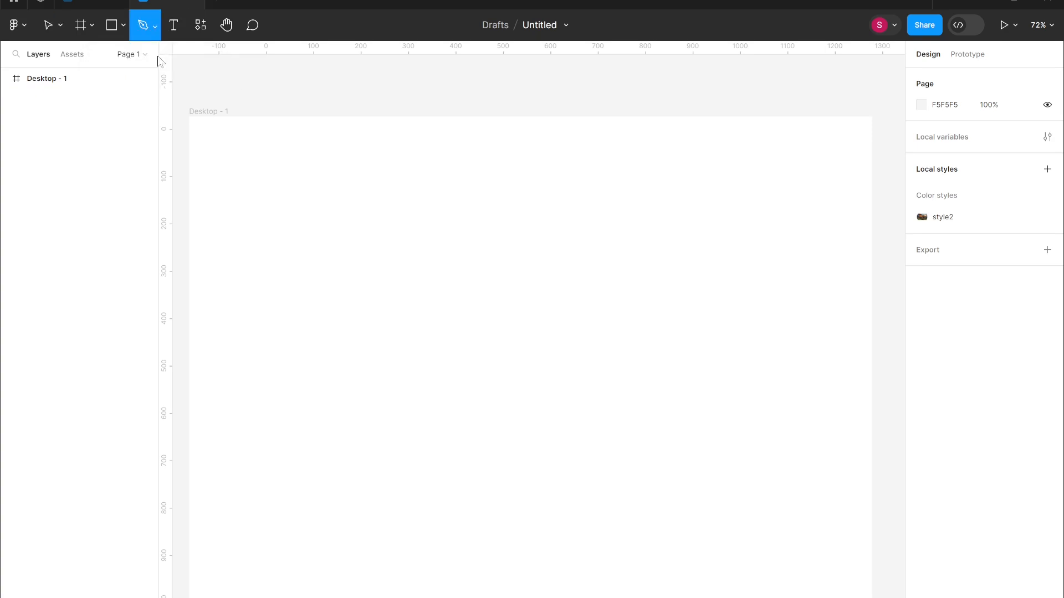
left_click(315, 280)
left_click(406, 222)
left_click_drag(418, 228, 459, 230)
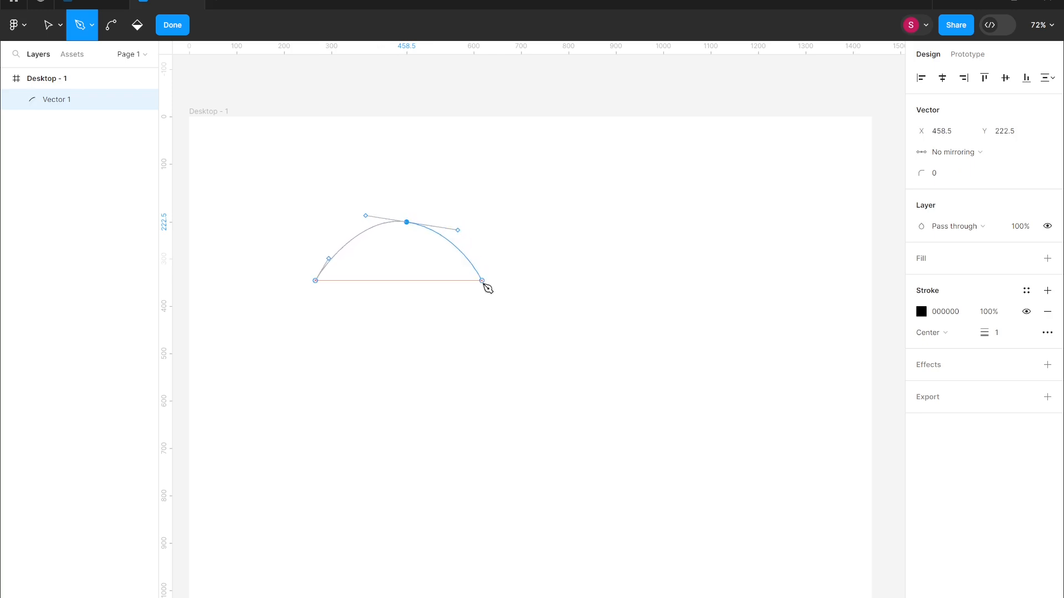
left_click(486, 280)
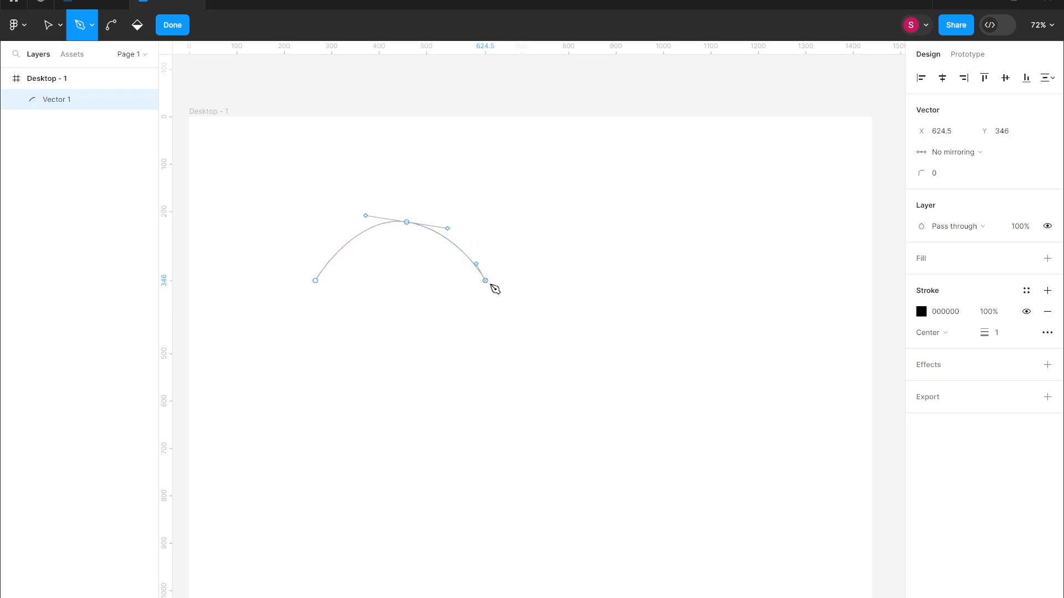
Extend the path through a rounded dip and a bulge to X 1003, Y 222.5, and end it at X 768.5, Y 222.5
left_click(591, 292)
left_click_drag(644, 345, 697, 335)
left_click(679, 291)
left_click_drag(691, 296, 734, 304)
left_click(665, 222)
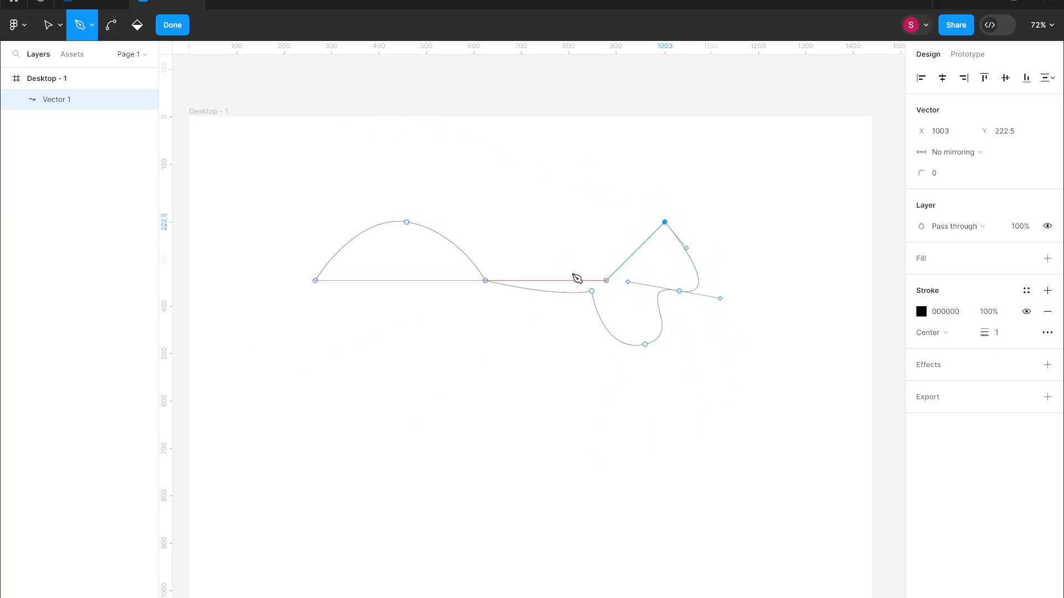
left_click(554, 222)
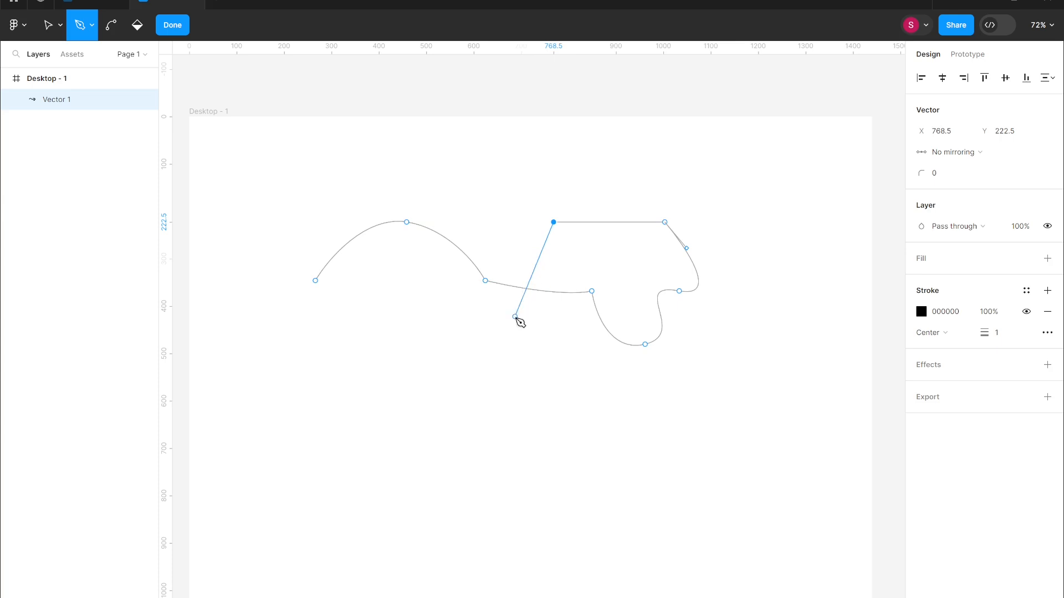
key("Escape")
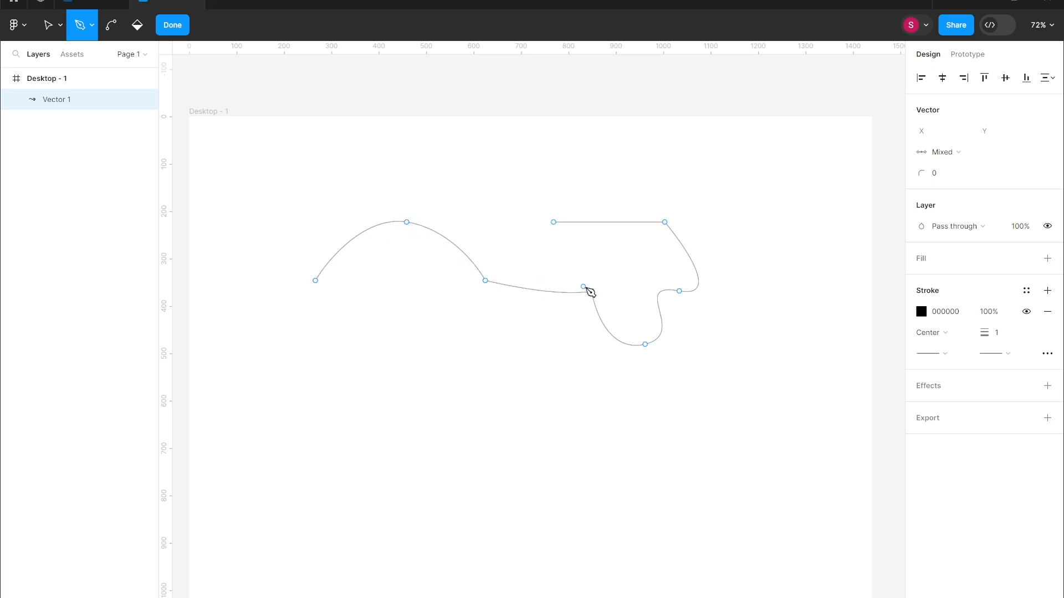
Draw a separate open path below from X 201, Y 705 straight to X 489, Y 653.5, curving through X 624.5, Y 757.5 to X 737, Y 653.5
left_click(285, 450)
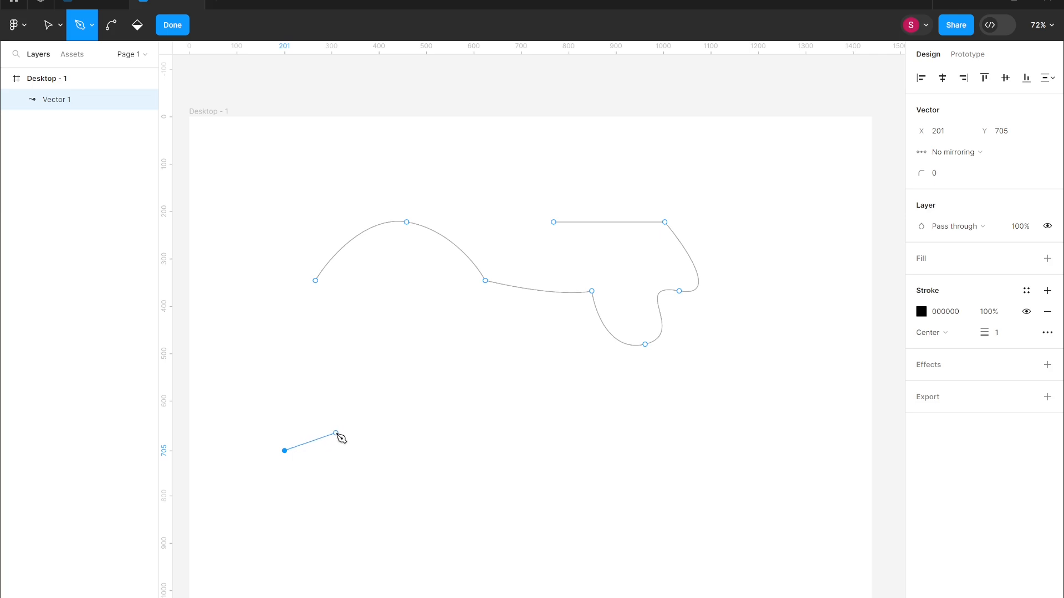
left_click(418, 429)
left_click(422, 427)
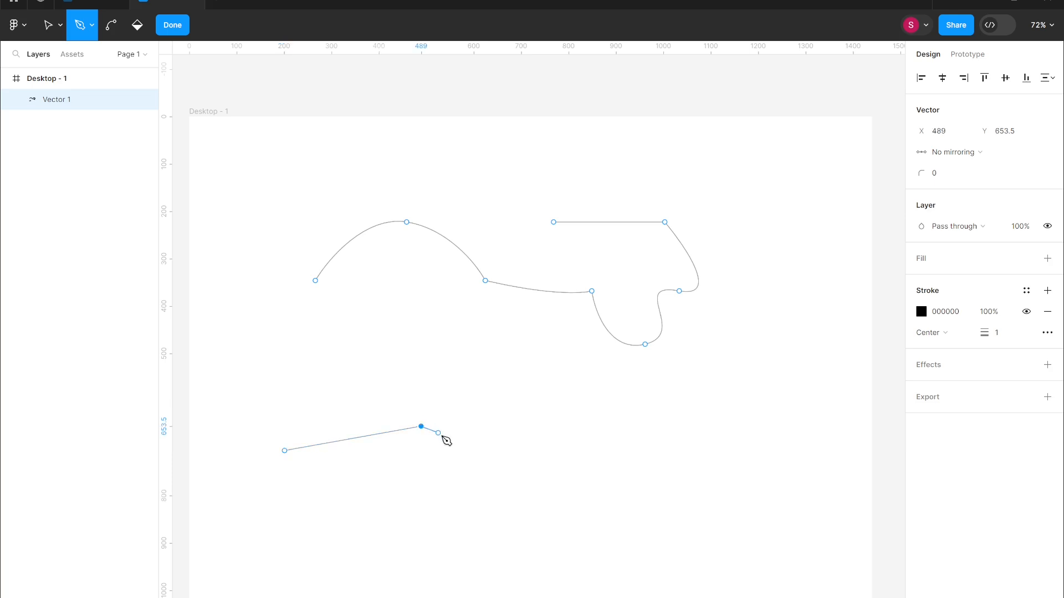
left_click(486, 476)
left_click_drag(498, 481, 533, 471)
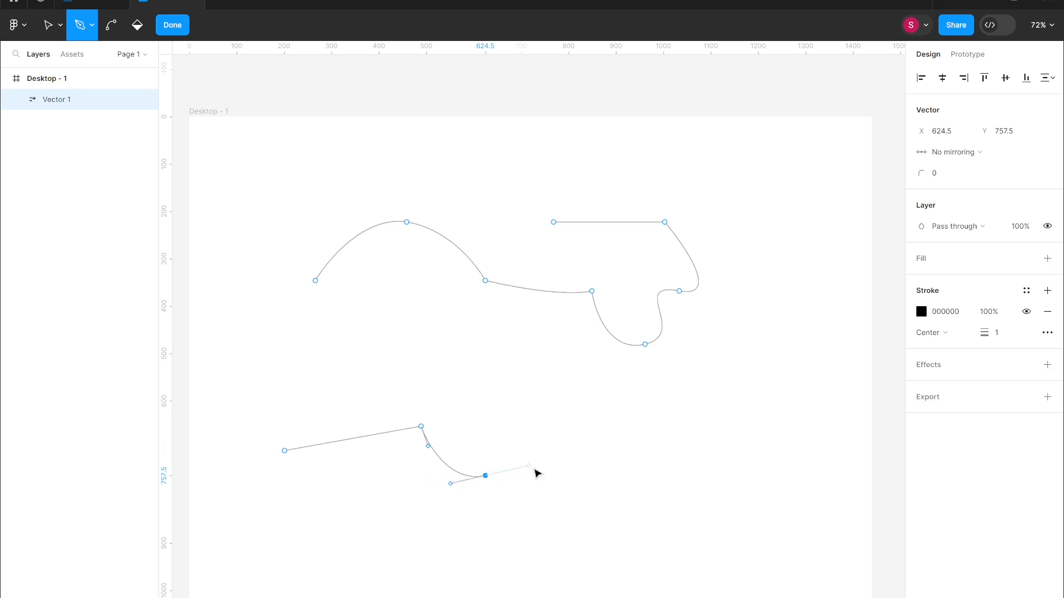
left_click(539, 427)
left_click_drag(541, 449, 523, 475)
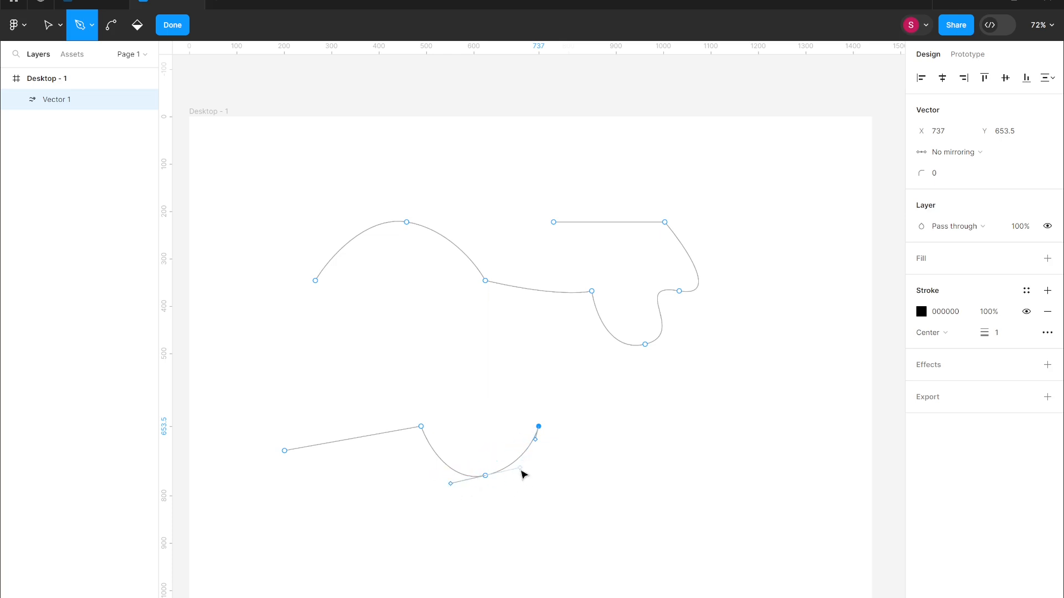
key("Escape")
Select the lowest point of the lower path and swing its direction handle to reshape the curve
left_click(483, 478)
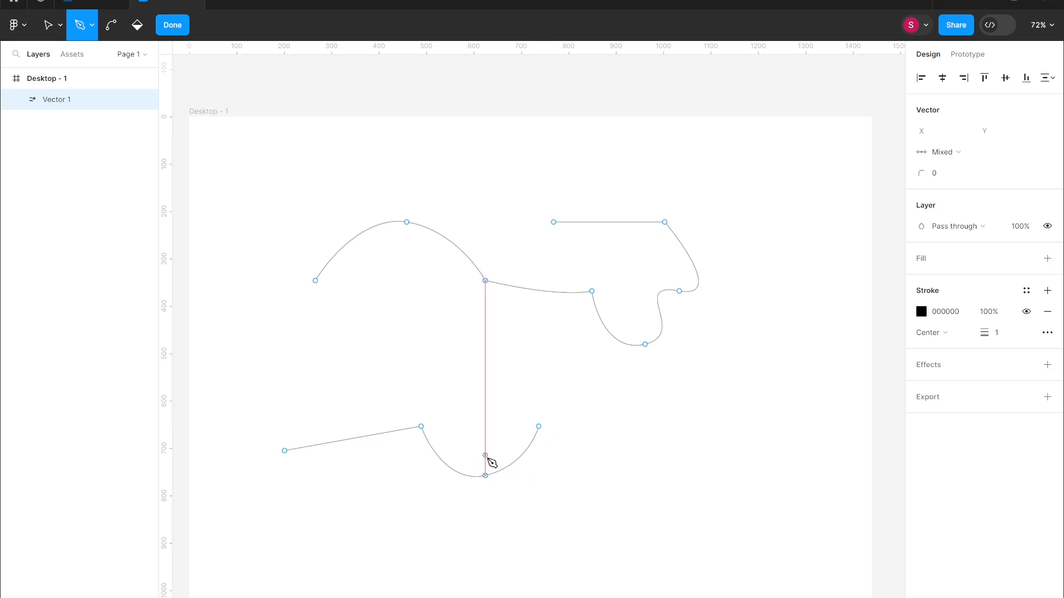
key("v")
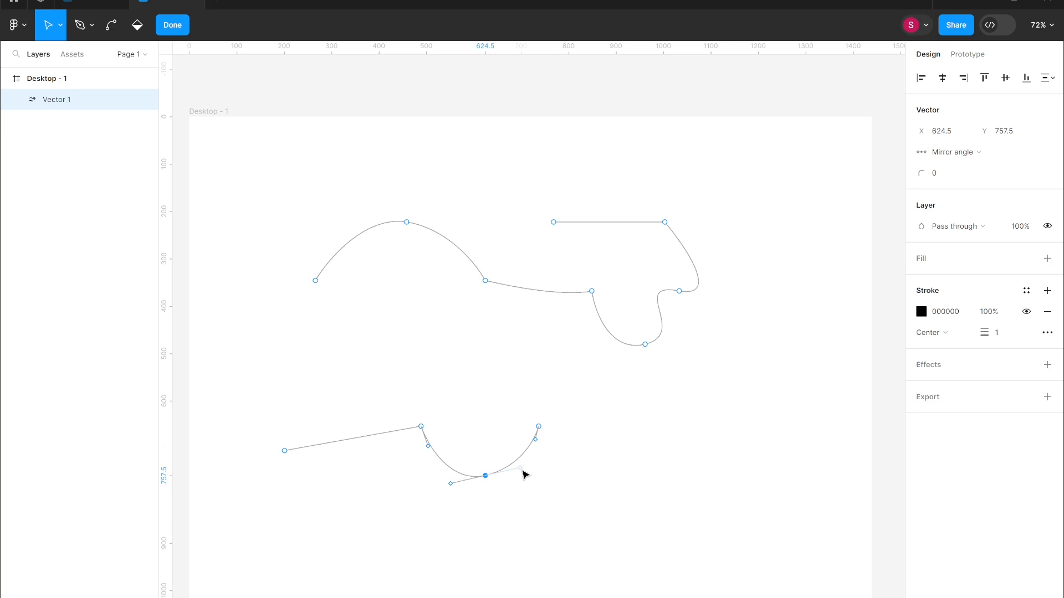
mouse_move(522, 472)
left_mouse_down()
mouse_move(517, 450)
mouse_move(587, 432)
mouse_move(549, 466)
mouse_move(516, 470)
left_mouse_up()
left_click(517, 469)
left_click_drag(517, 470, 497, 447)
Try removing a handle from the lower path's lowest point, undo that, and level the mirrored handles horizontally
left_click(486, 511)
key("Delete")
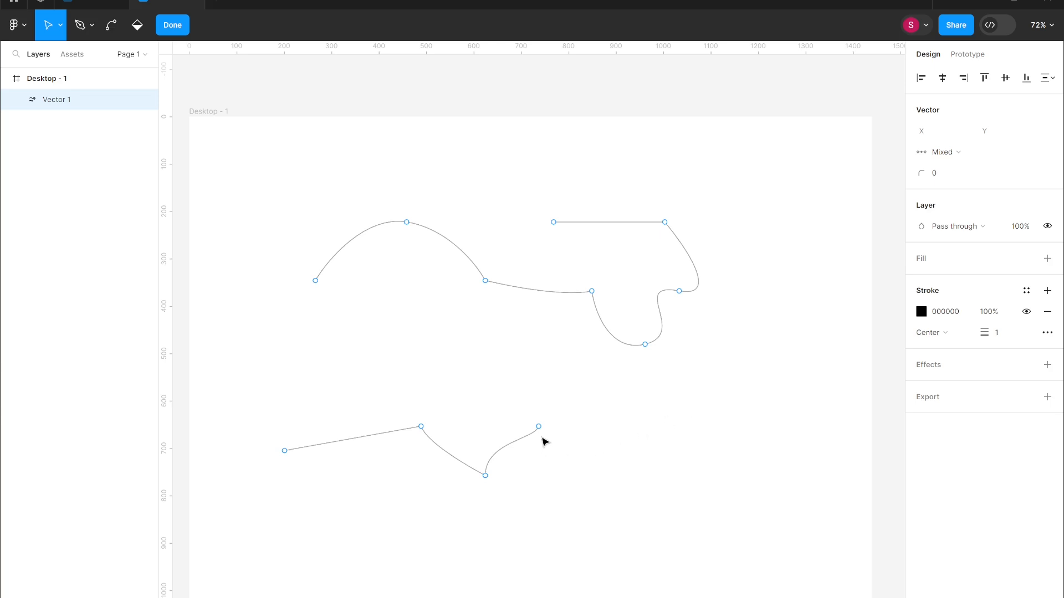
key("ctrl+z")
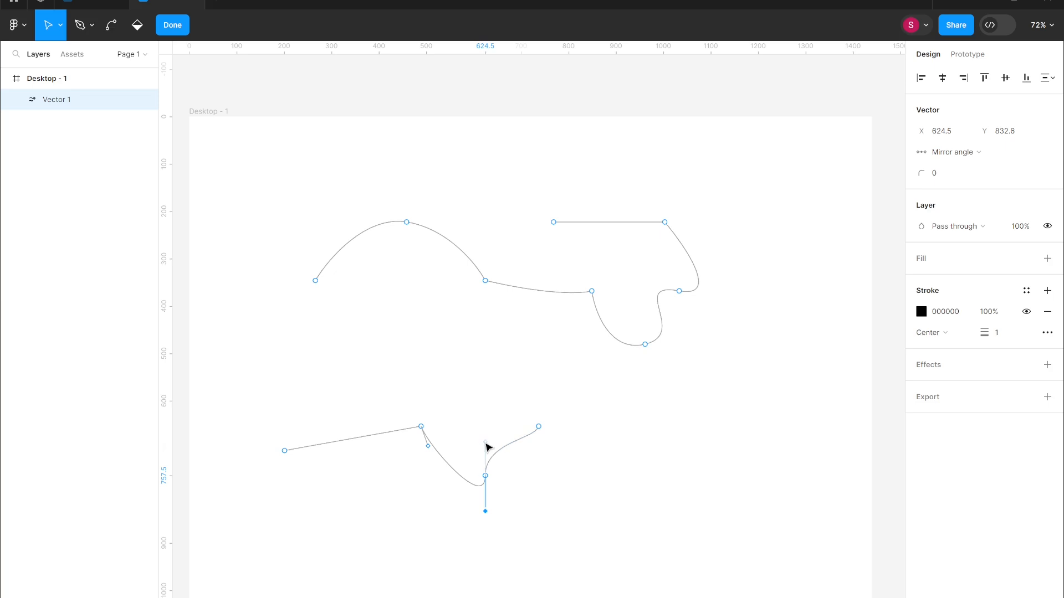
left_click_drag(487, 442, 525, 478)
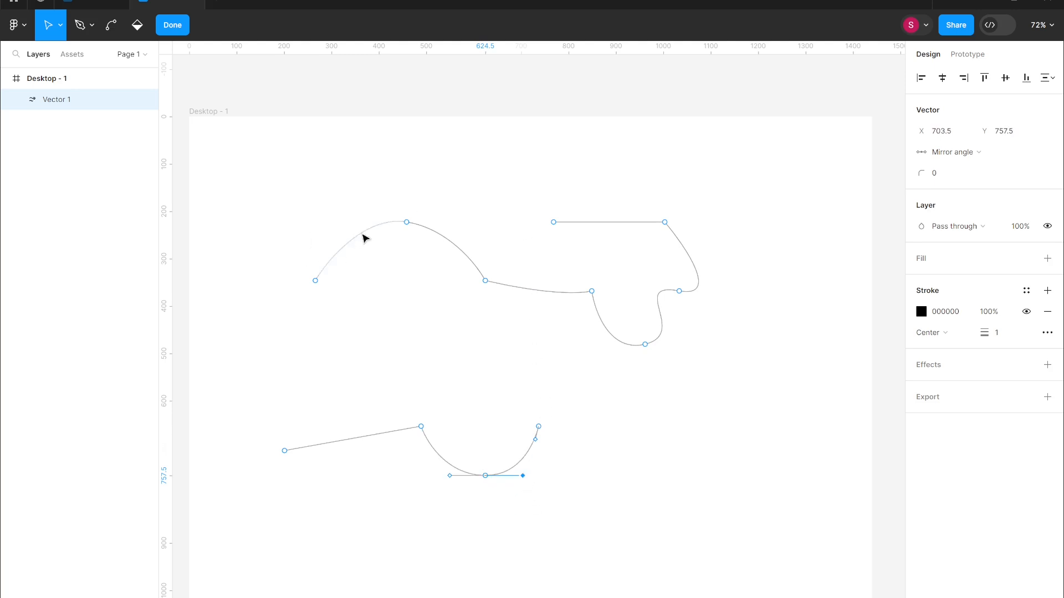
Close the upper path by moving the arch's peak point onto the open end, and delete the leftover starting point
left_click_drag(407, 222, 555, 225)
left_click(317, 281)
key("Delete")
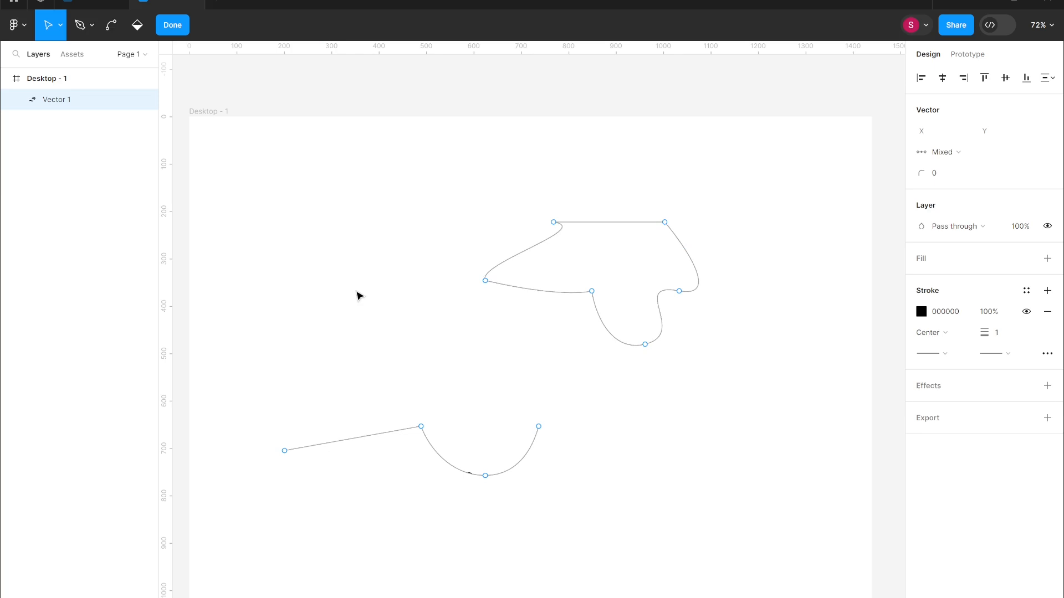
Delete all points of the separate lower path
left_click_drag(565, 544, 267, 393)
key("Delete")
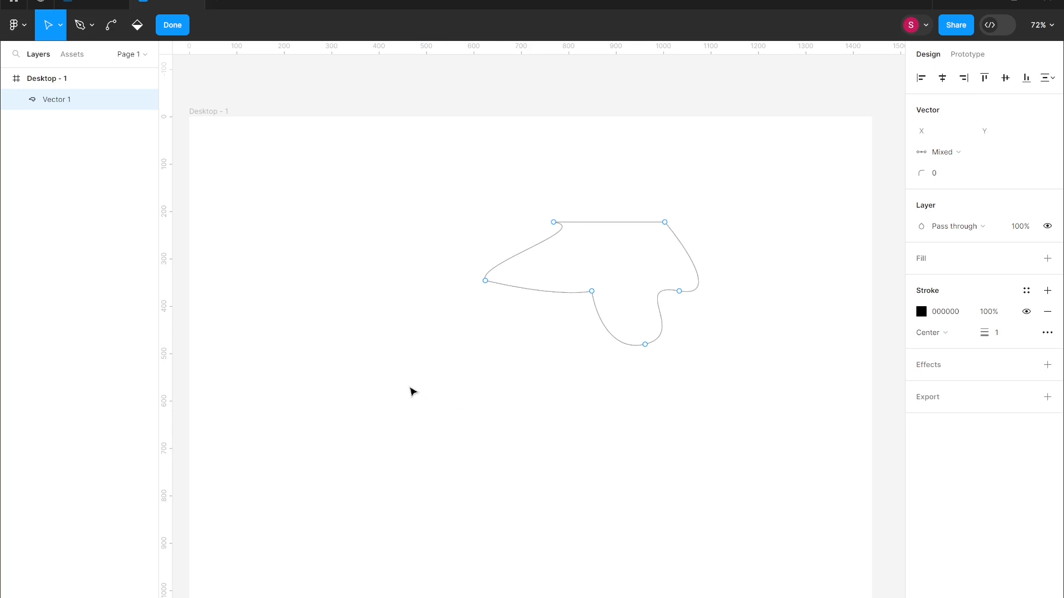
Draw a vertical line about 115 px long with the Pen tool from X 442, Y 659 to X 442, Y 544
key("p")
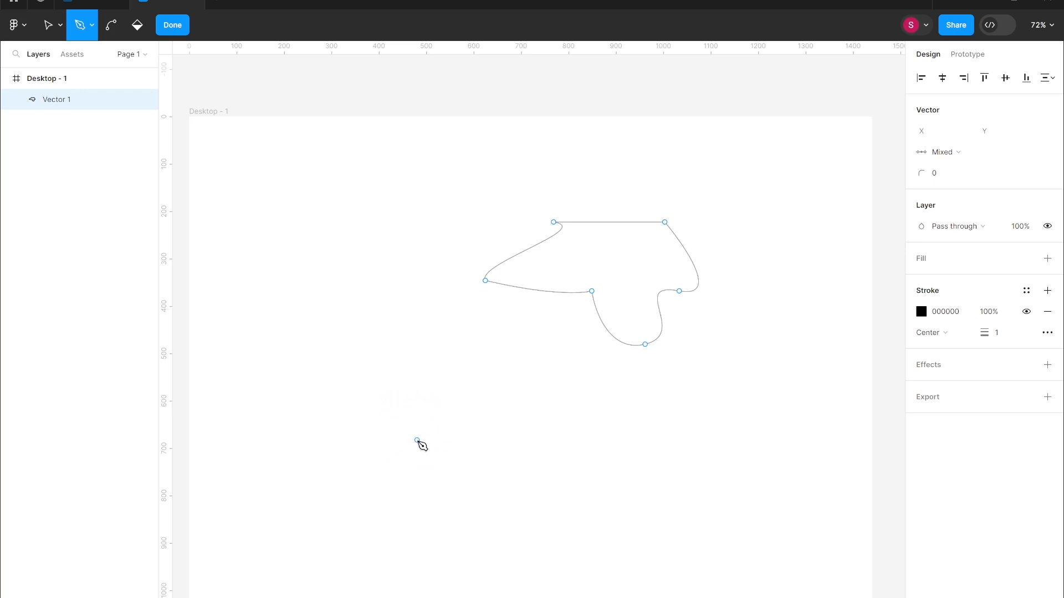
left_click(398, 429)
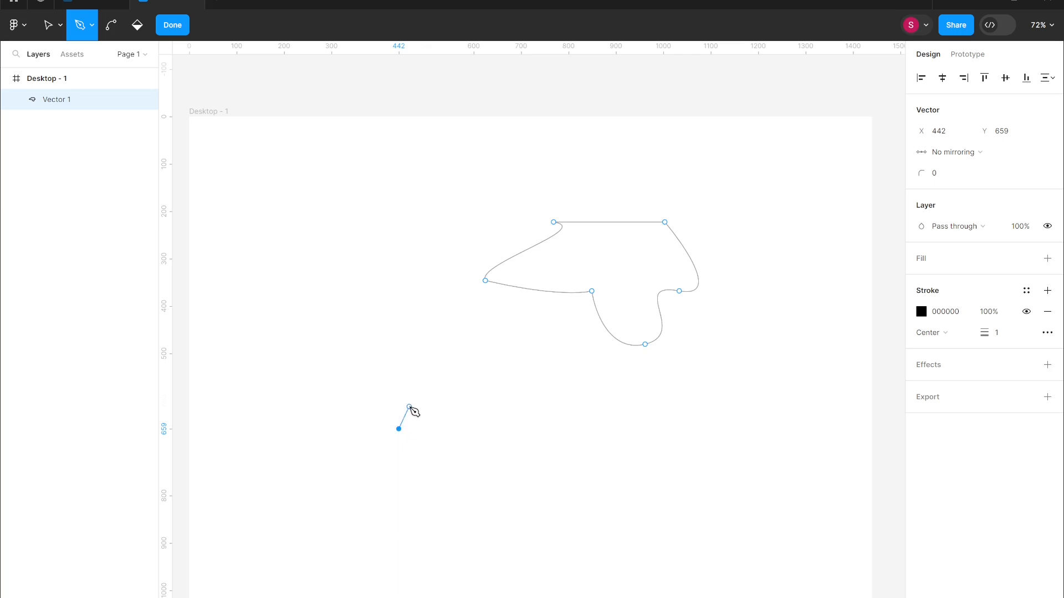
left_click(399, 375)
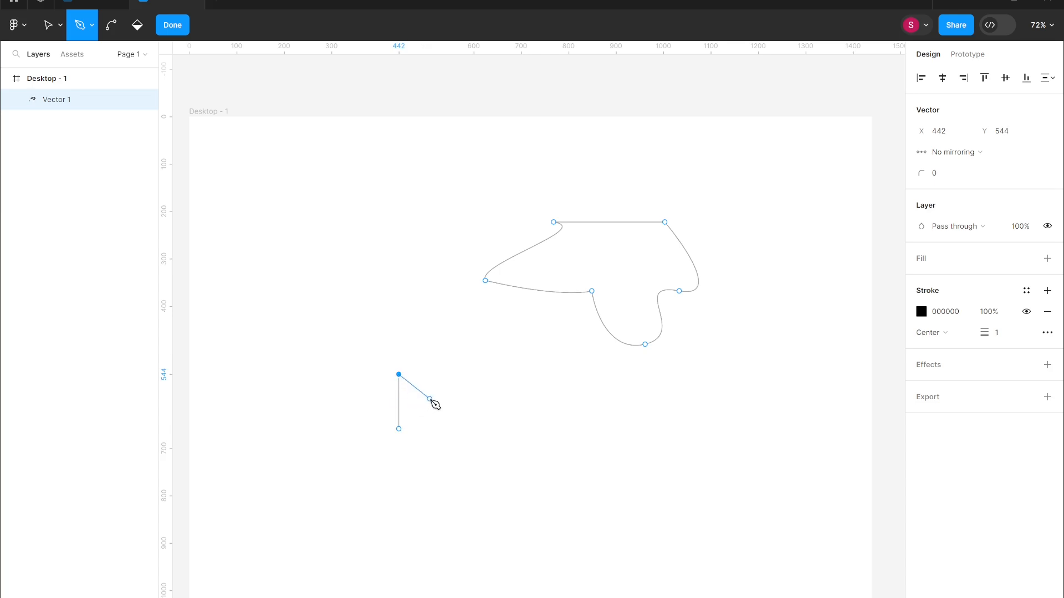
key("Escape")
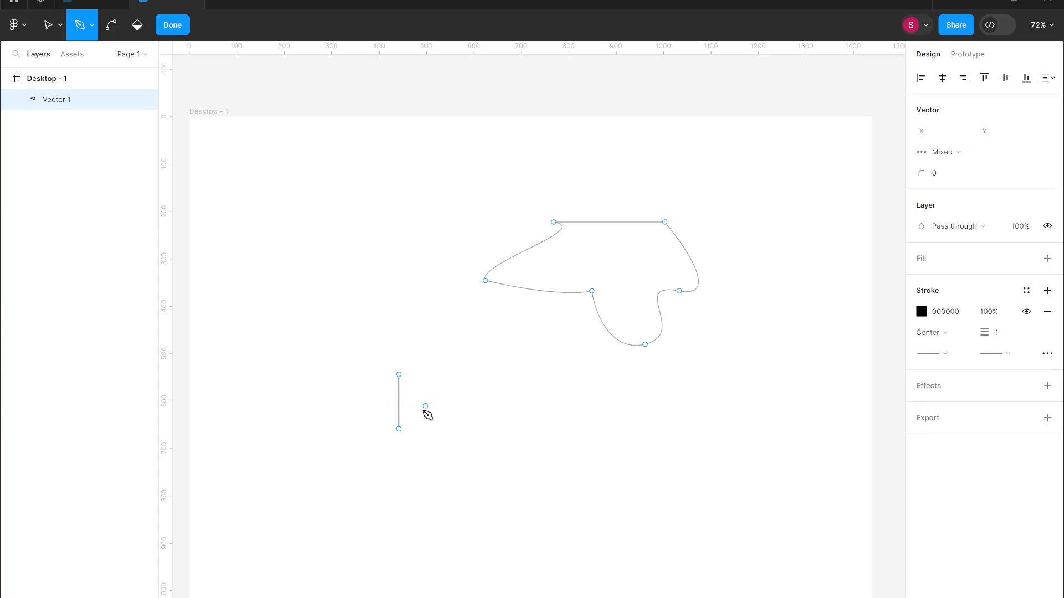
Draw five more straight spokes radiating from the vertical line's lower end to form a star-like vector network
left_click(400, 429)
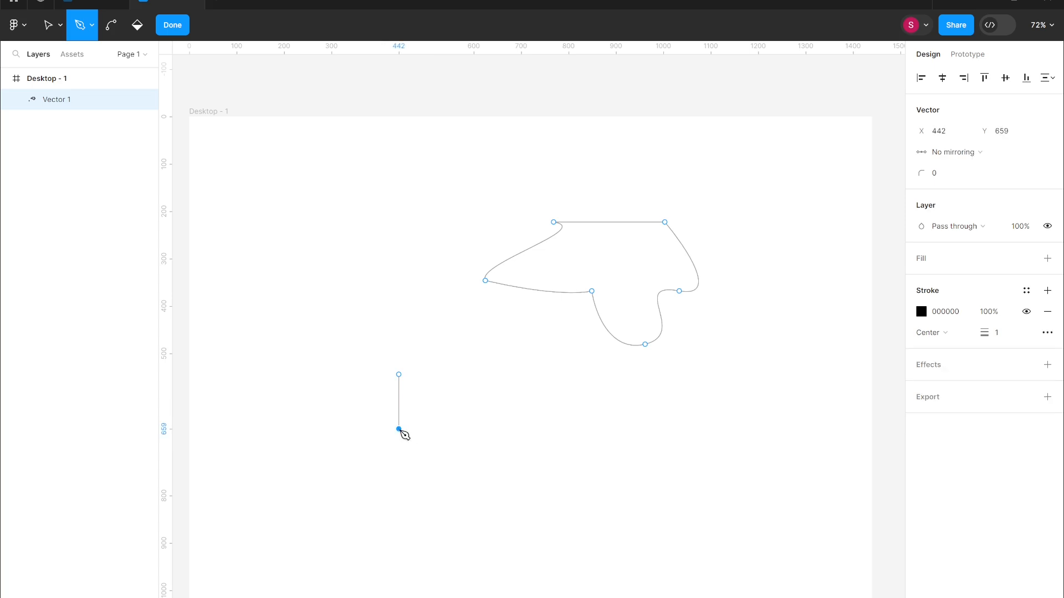
left_click(443, 396)
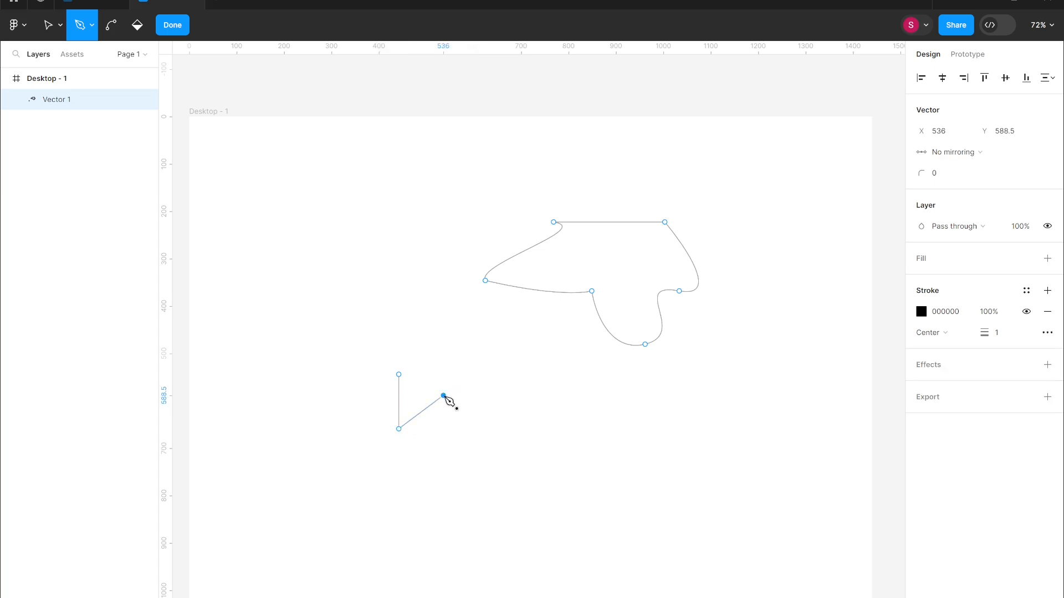
left_click(399, 429)
left_click(467, 492)
left_click(399, 429)
left_click(391, 492)
left_click(399, 429)
left_click(337, 464)
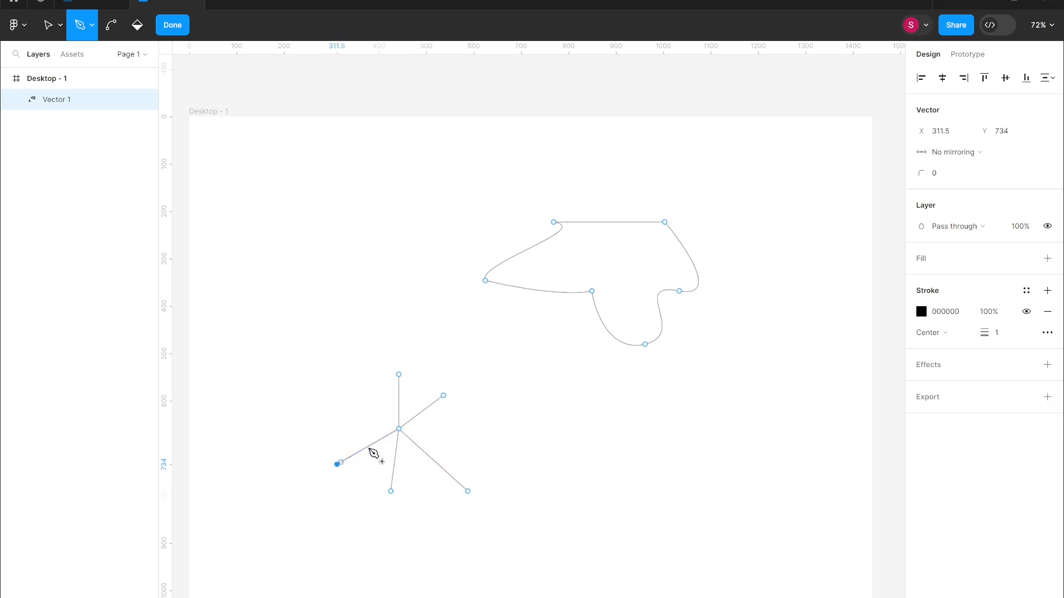
left_click(399, 429)
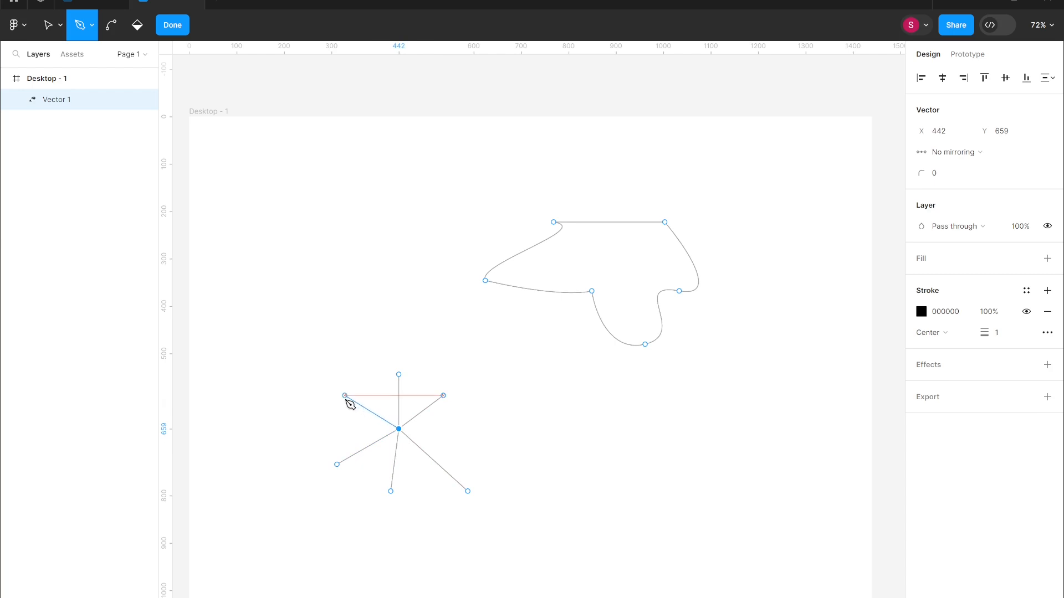
left_click(344, 396)
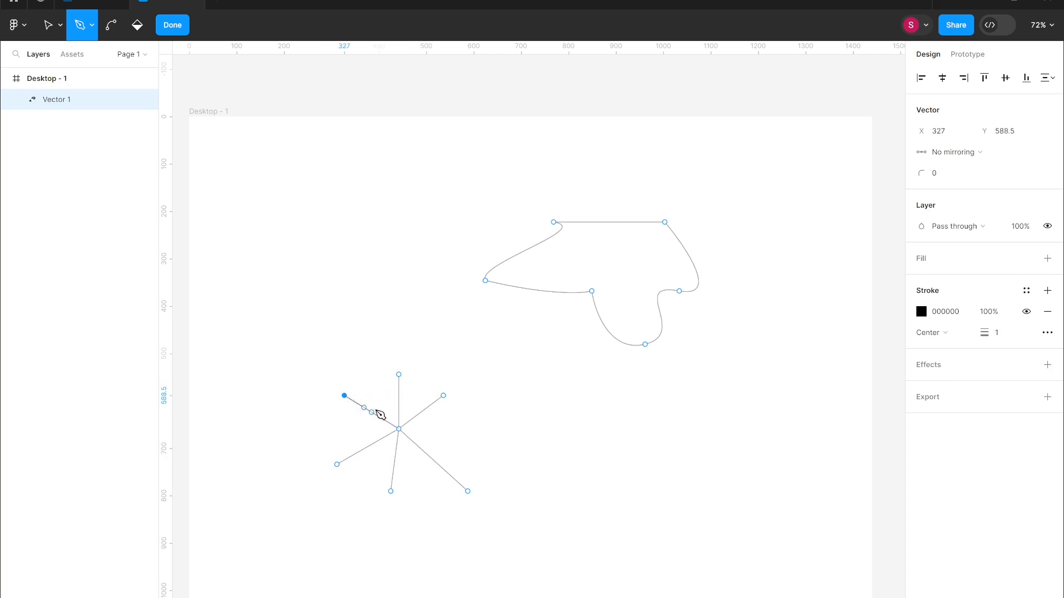
key("Escape")
Branch a straight segment and a curved segment off two lower spokes, and add a point midway along the lower-right spoke
left_click(368, 446)
left_click(351, 545)
key("Escape")
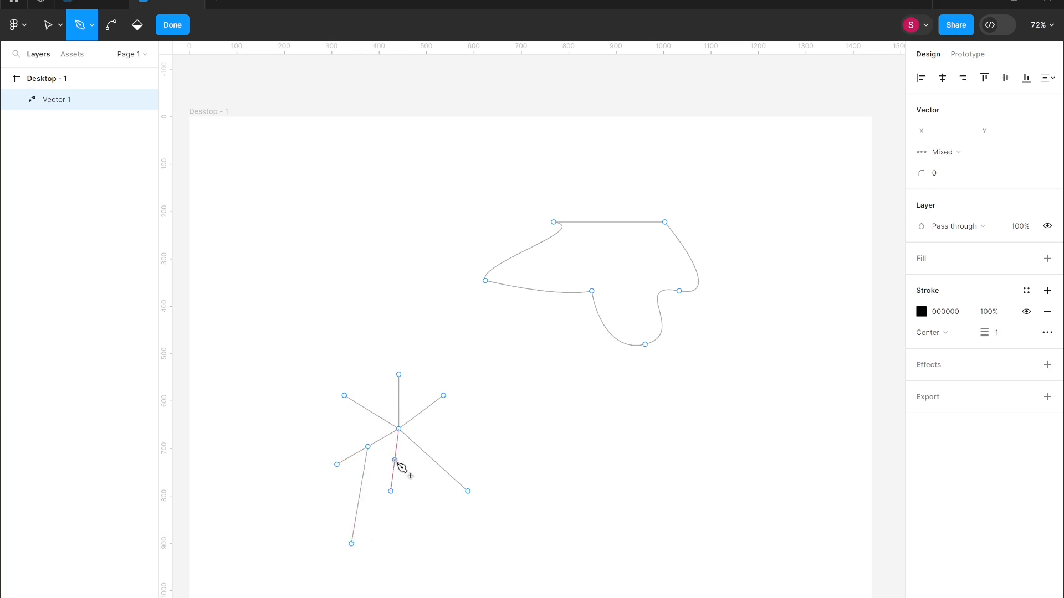
left_click(395, 460)
left_click_drag(424, 524, 453, 533)
key("Escape")
left_click(434, 460)
key("Escape")
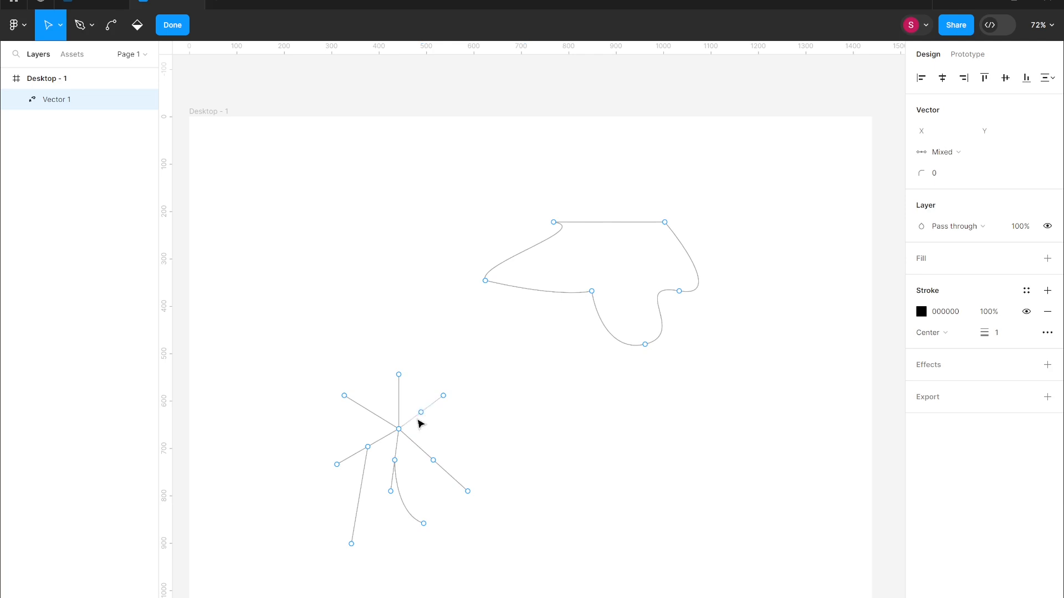
Move the upper-right spoke's end to X 587.5, Y 572, and try relocating the lower-right midpoint and the centre point, undoing both
left_click_drag(444, 395, 471, 394)
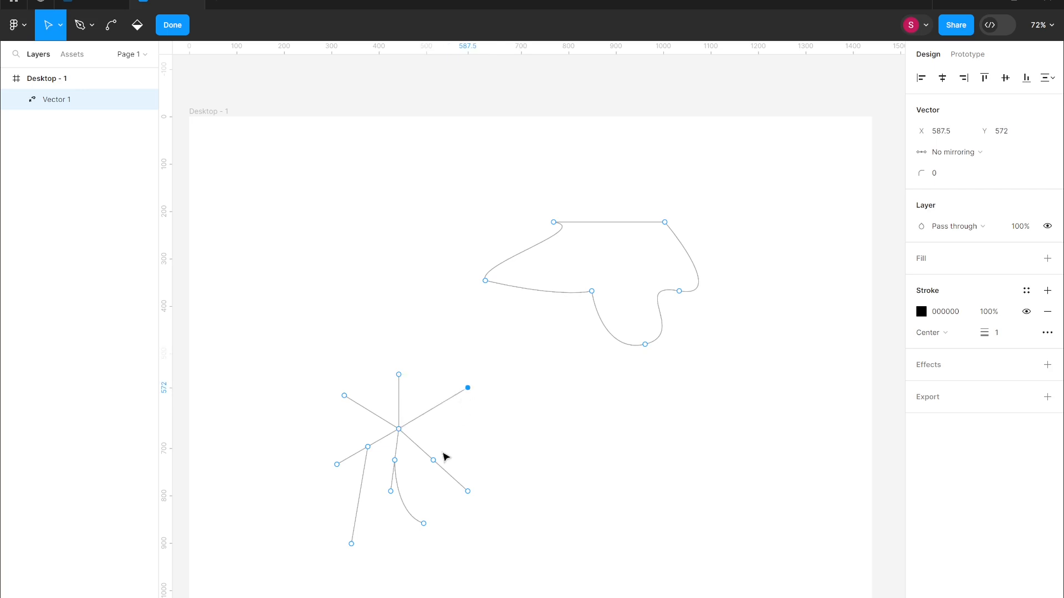
left_click_drag(436, 463, 493, 442)
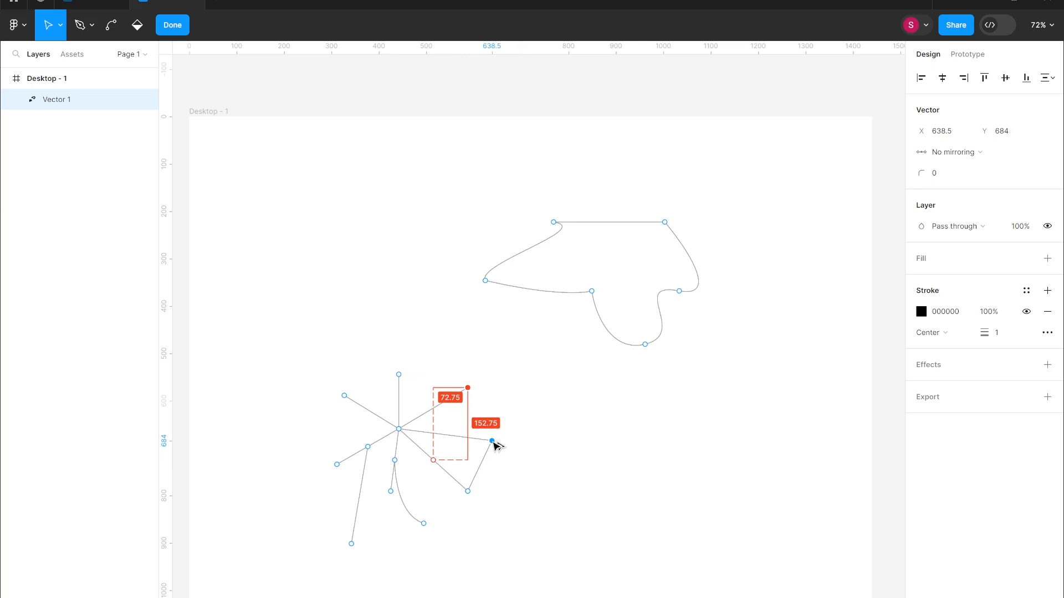
left_click_drag(399, 430, 280, 337)
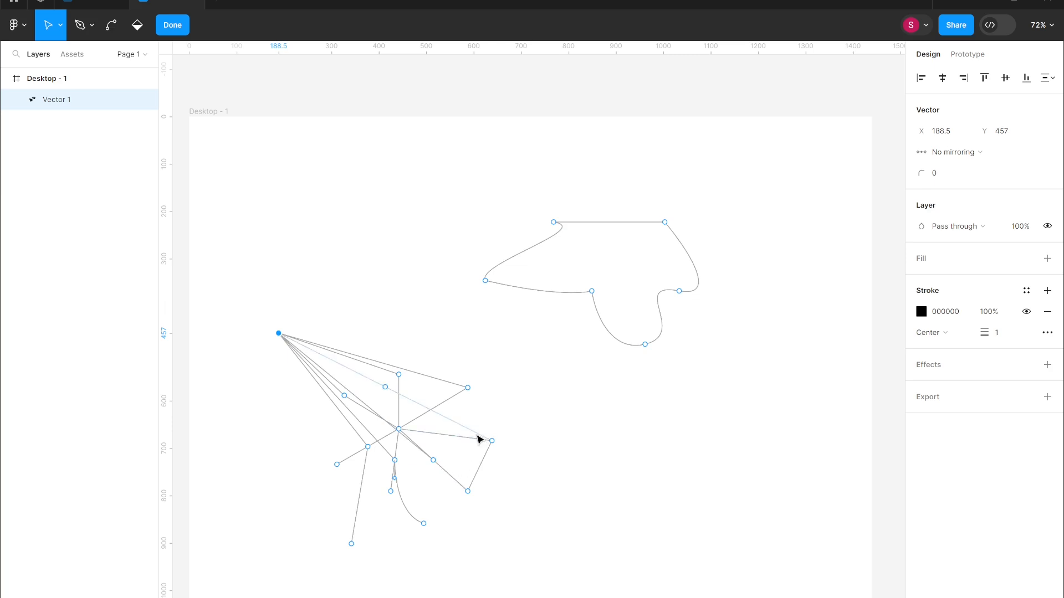
key("Delete")
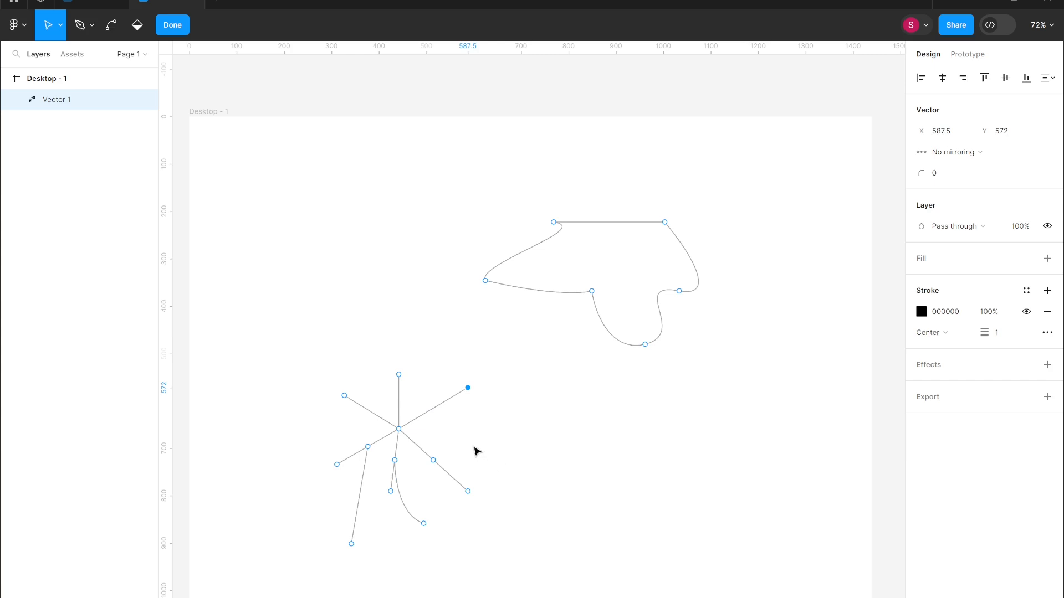
Remove the entire star-like network, keeping the closed shape, and exit vector editing
left_click(543, 431)
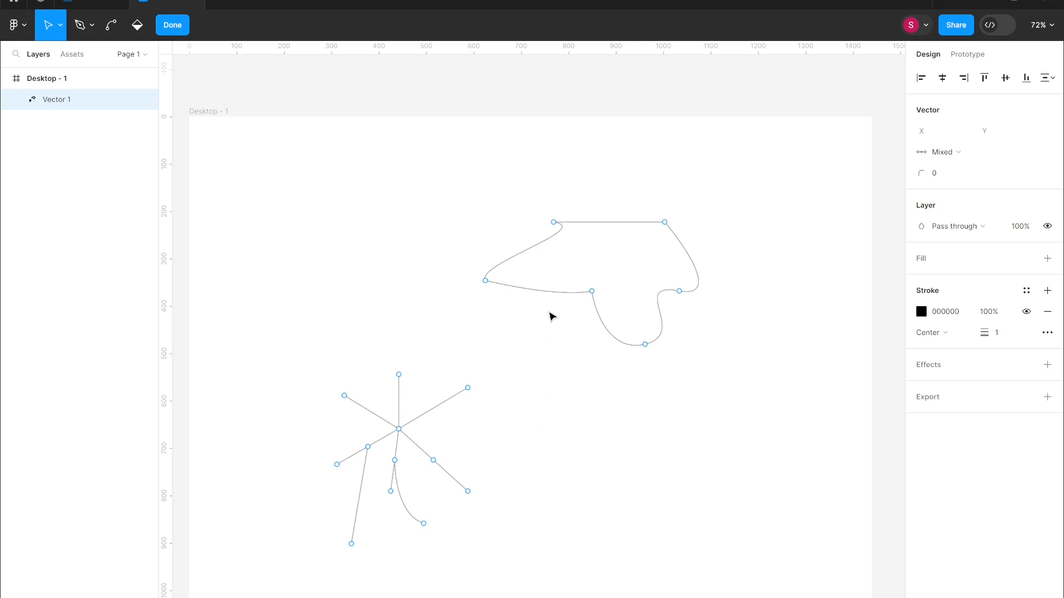
key("ctrl+z")
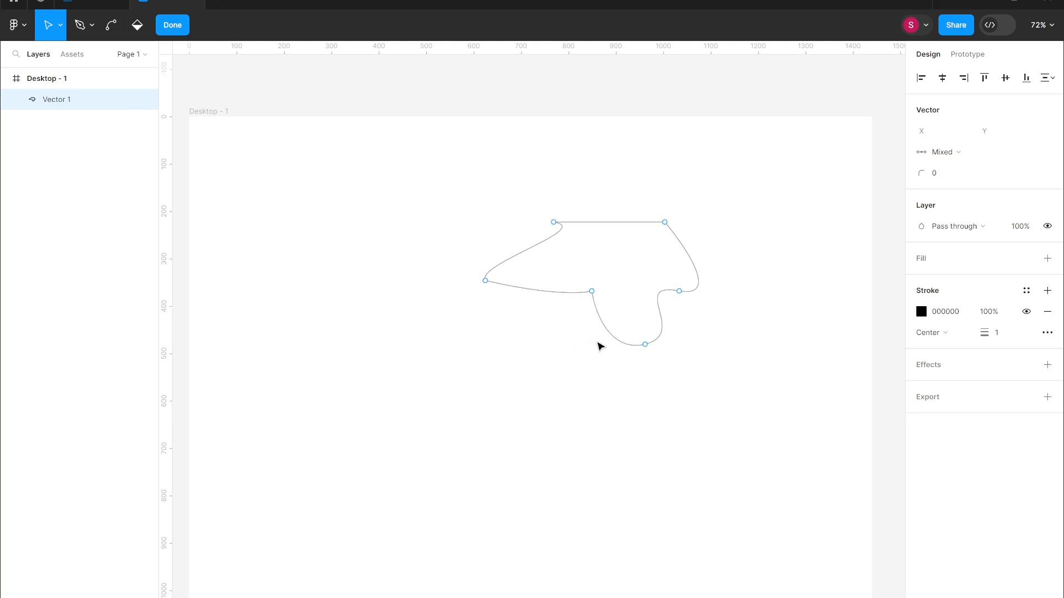
left_click(663, 381)
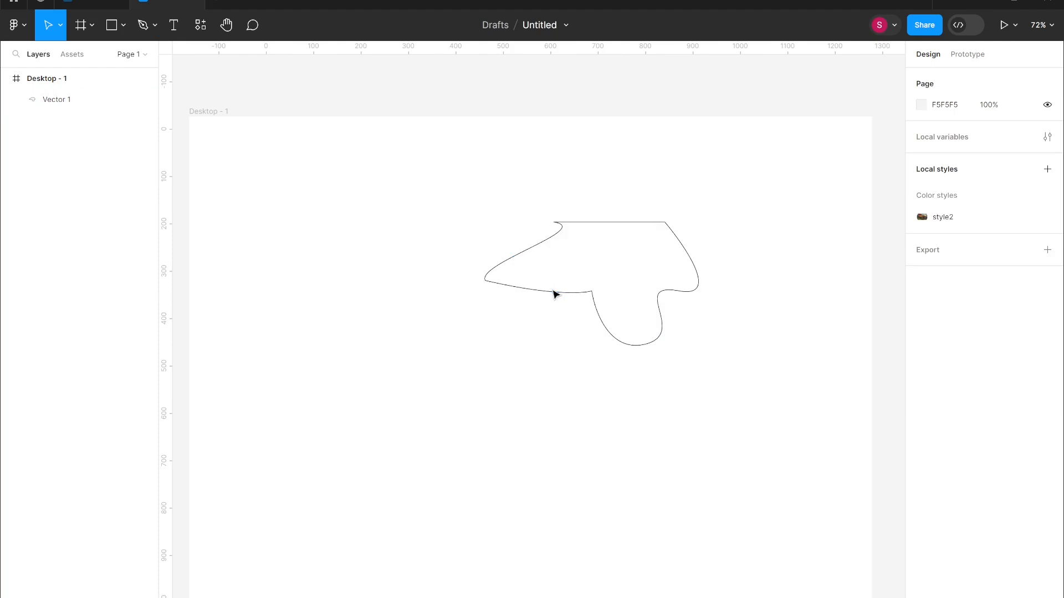
Edit the closed shape's points, moving the upper-left one to X 685.5, Y 155 and the upper-right one to X 1119, Y 185.5
double_click(553, 299)
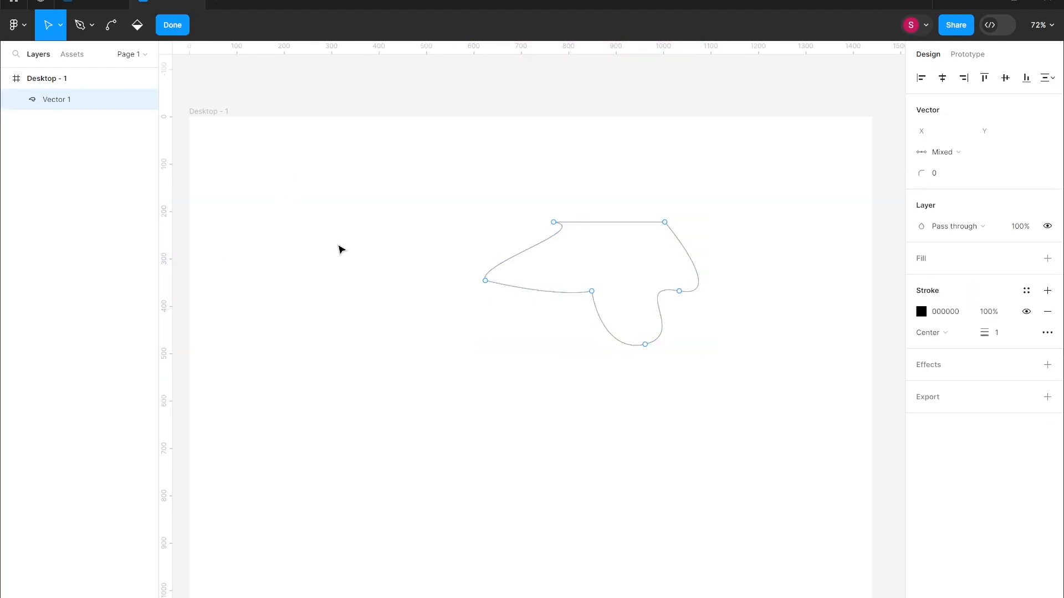
key("Escape")
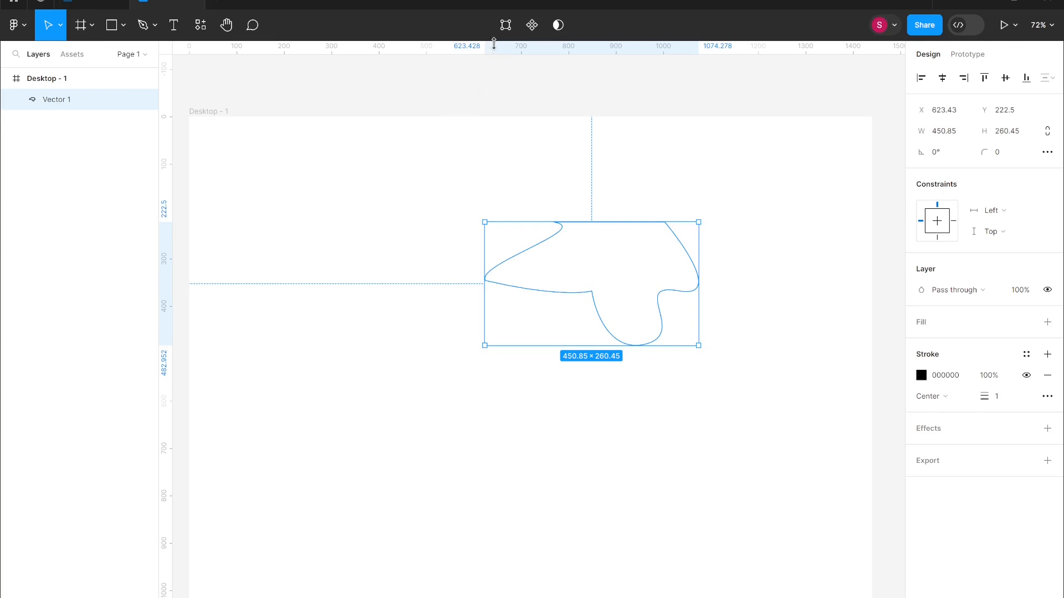
left_click(504, 30)
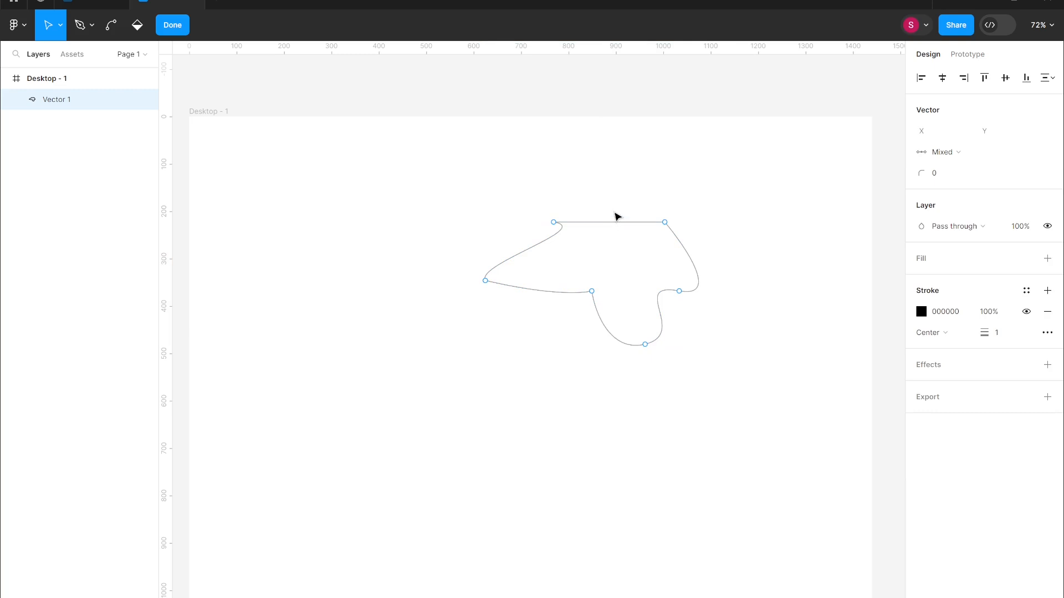
left_click_drag(555, 224, 517, 194)
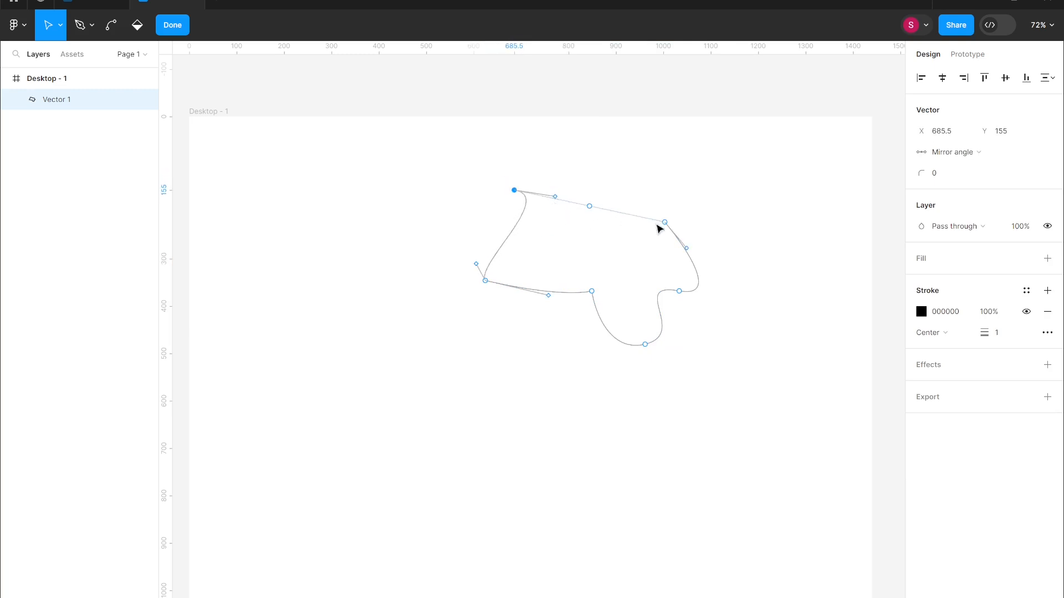
left_click_drag(664, 223, 723, 205)
Set the lower-right point's handles to Mirror angle and length and pull one handle to X 1097, Y 360
mouse_move(720, 298)
left_mouse_down()
mouse_move(727, 277)
mouse_move(727, 311)
mouse_move(717, 309)
left_mouse_up()
left_click(680, 292)
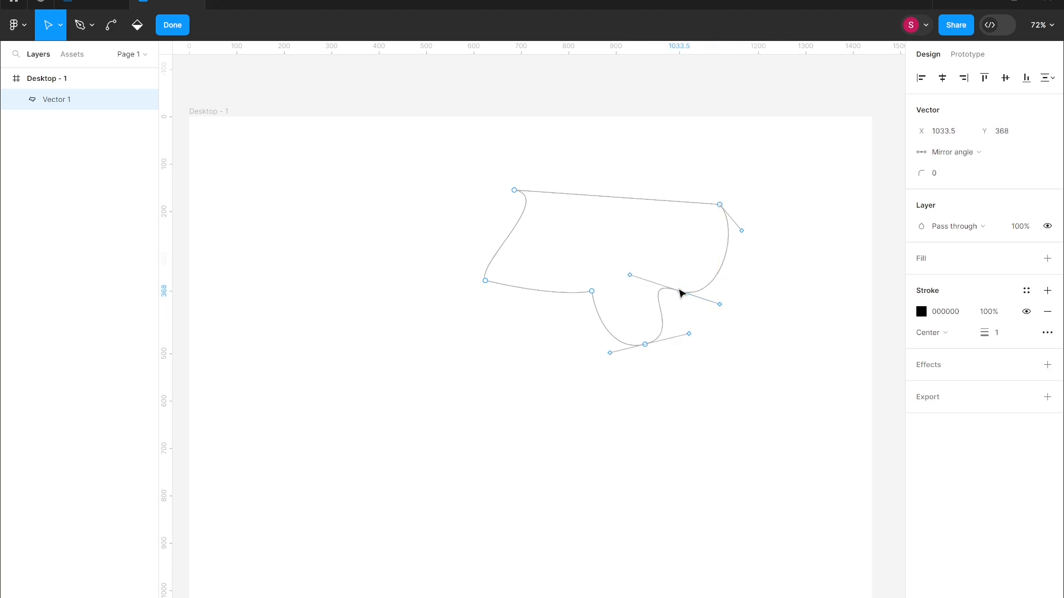
left_click(979, 153)
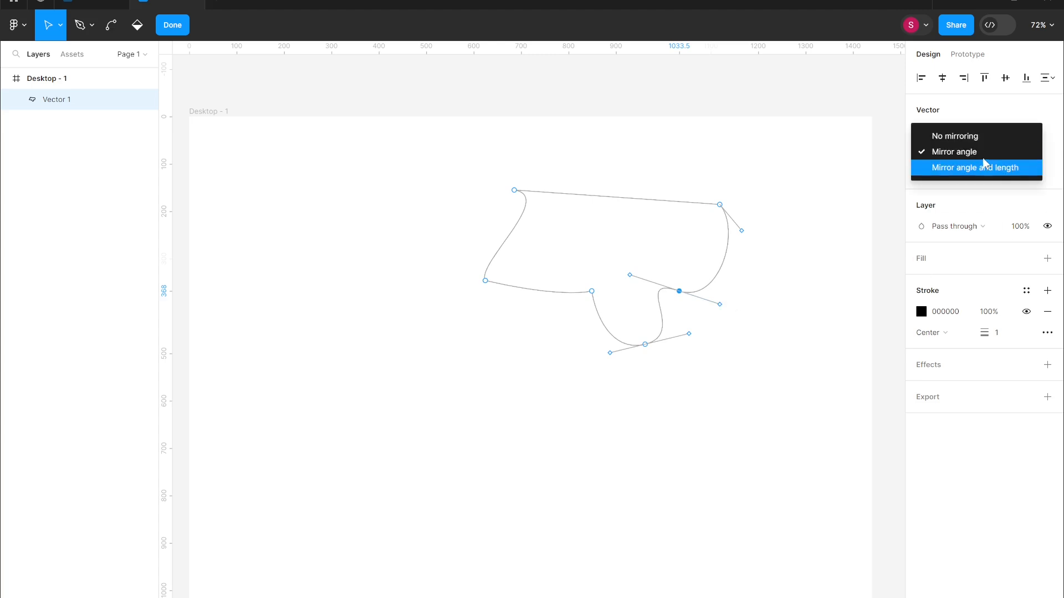
left_click(981, 169)
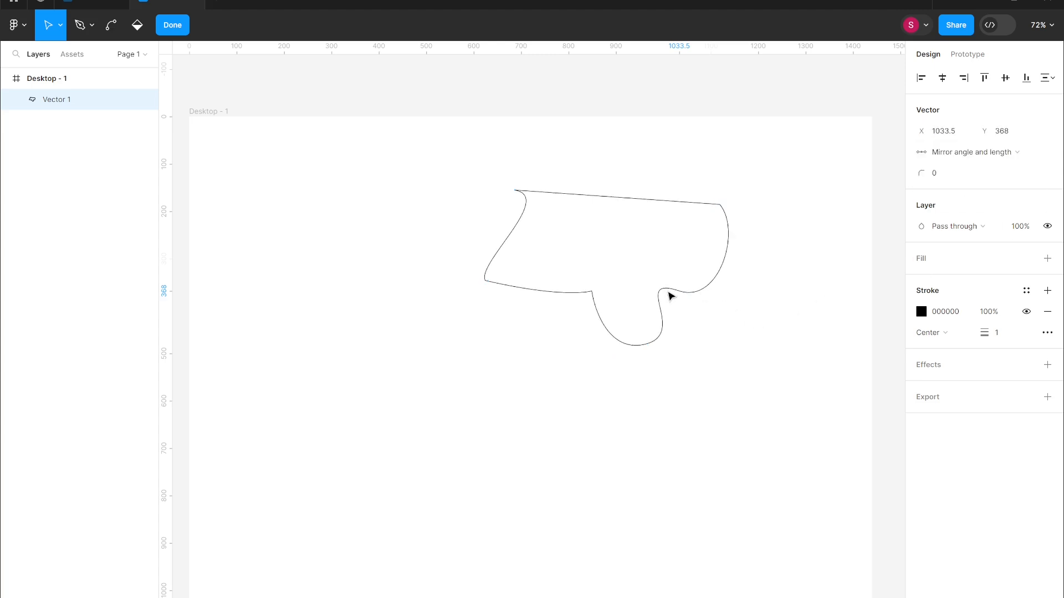
left_click_drag(675, 292, 714, 294)
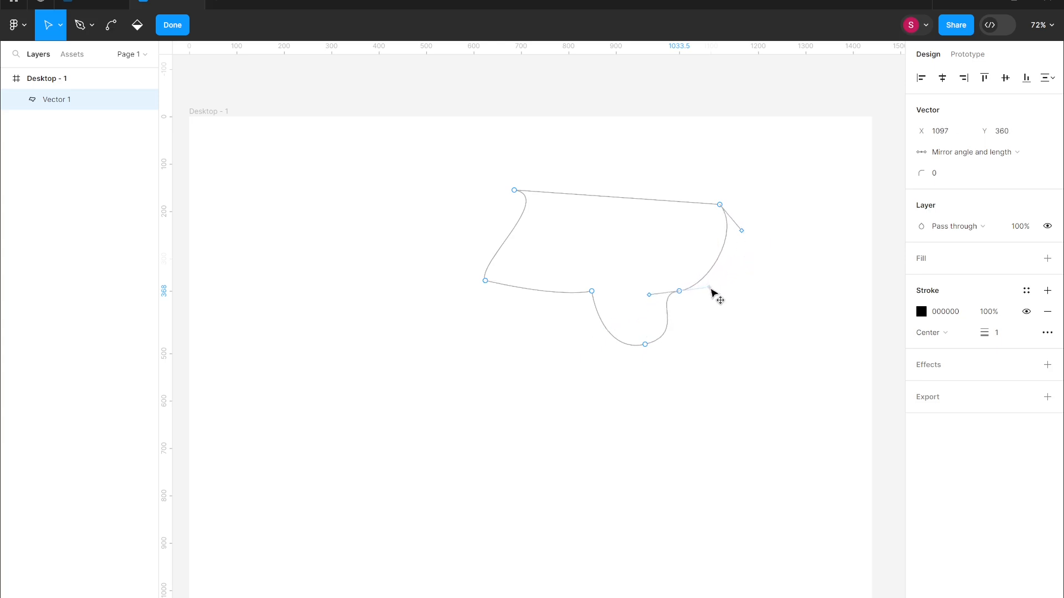
Change the lower-right point's handles to Mirror angle and move the outer handle to X 1069.5, Y 354.5
left_click(990, 155)
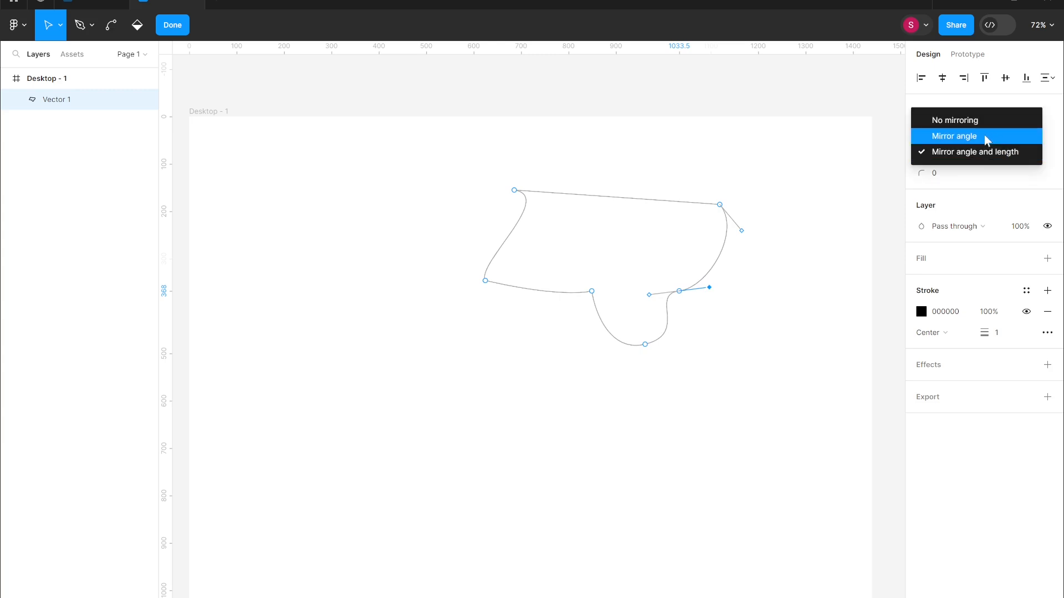
left_click(987, 138)
left_click(669, 299)
mouse_move(709, 288)
left_mouse_down()
mouse_move(716, 300)
mouse_move(696, 315)
mouse_move(687, 307)
mouse_move(698, 287)
left_mouse_up()
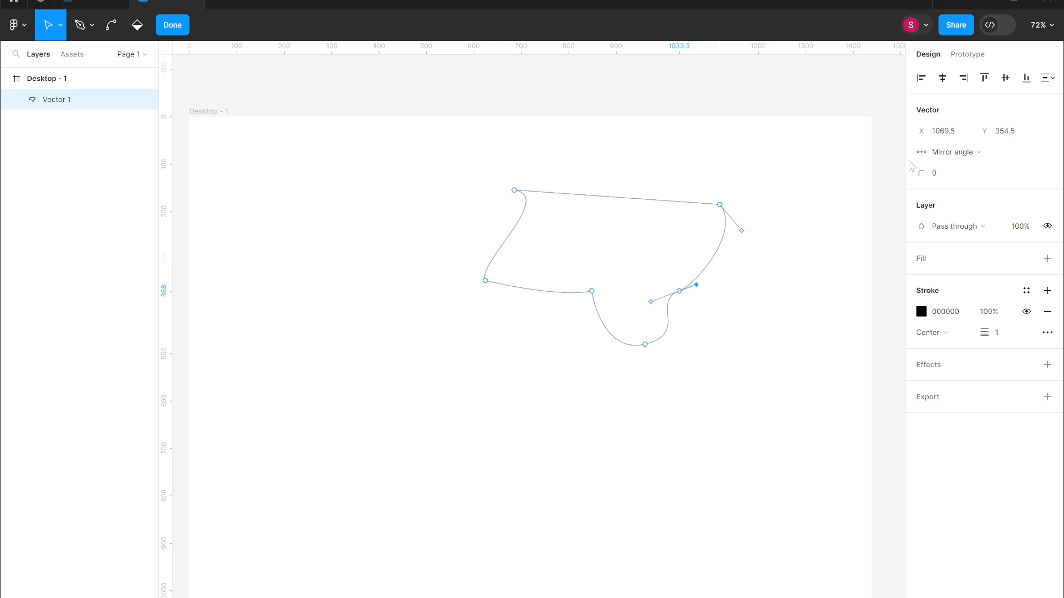
Set the lower-right point to No mirroring and reposition its two handles independently, placing the outer one at X 1140, Y 386
left_click(952, 152)
left_click(942, 135)
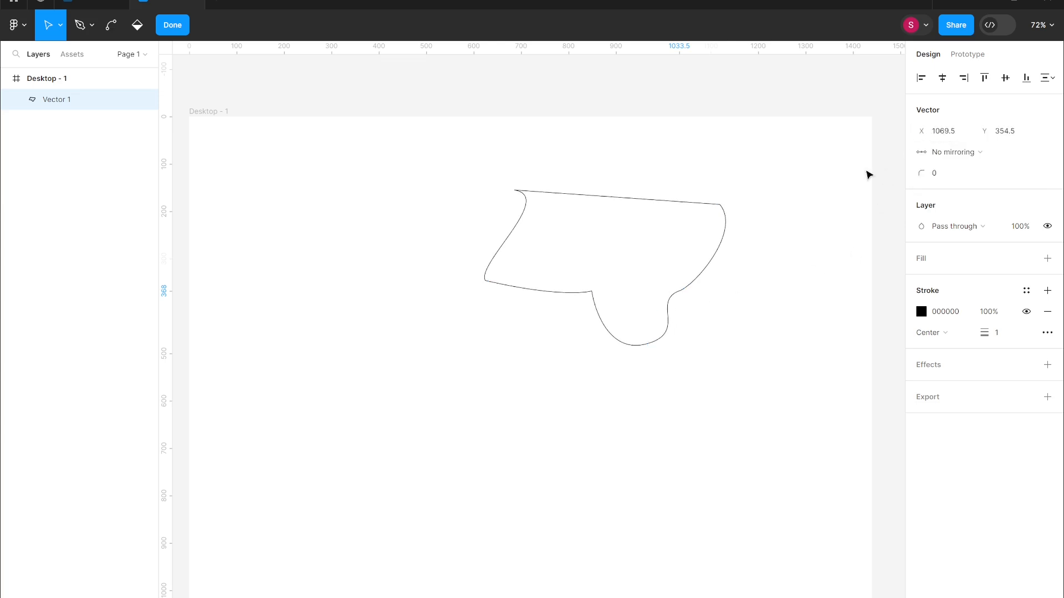
double_click(668, 304)
double_click(669, 304)
left_click(679, 292)
left_click_drag(697, 286, 657, 249)
left_click_drag(651, 302, 730, 300)
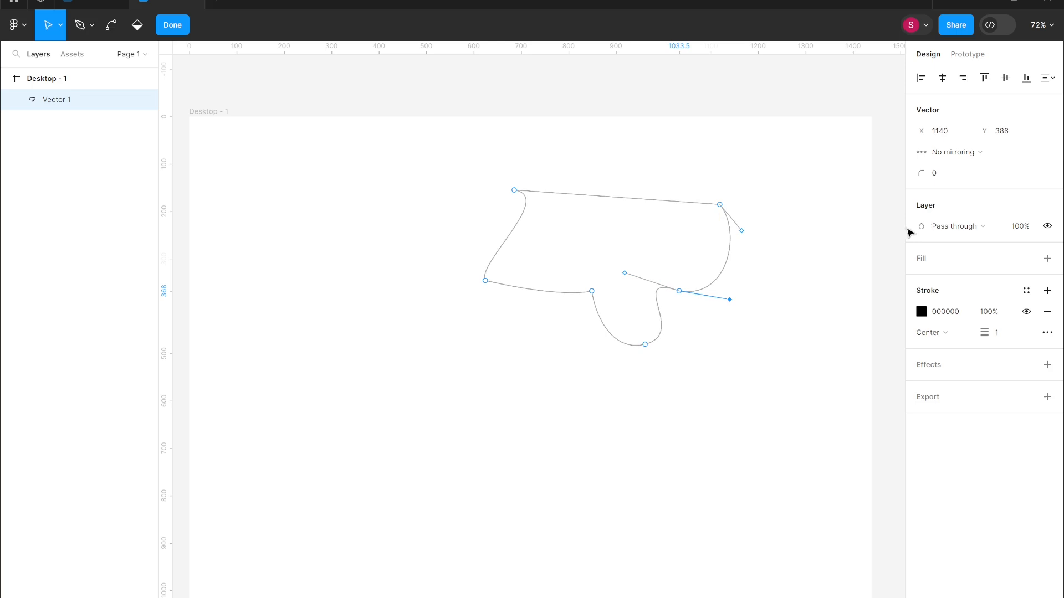
left_click(851, 268)
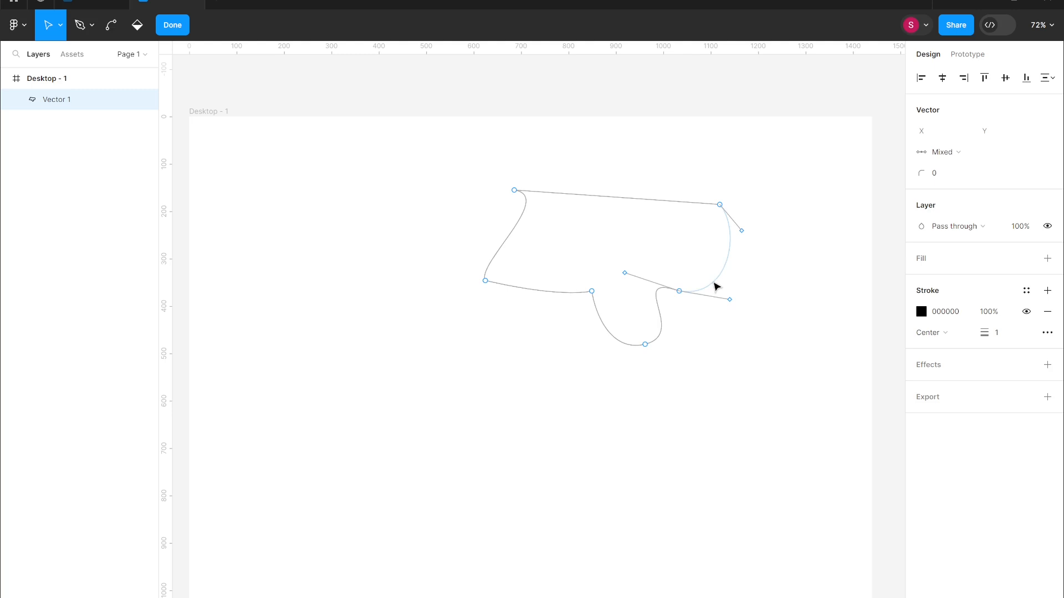
Round the closed shape's upper-right point with a corner radius of 101
left_click(720, 204)
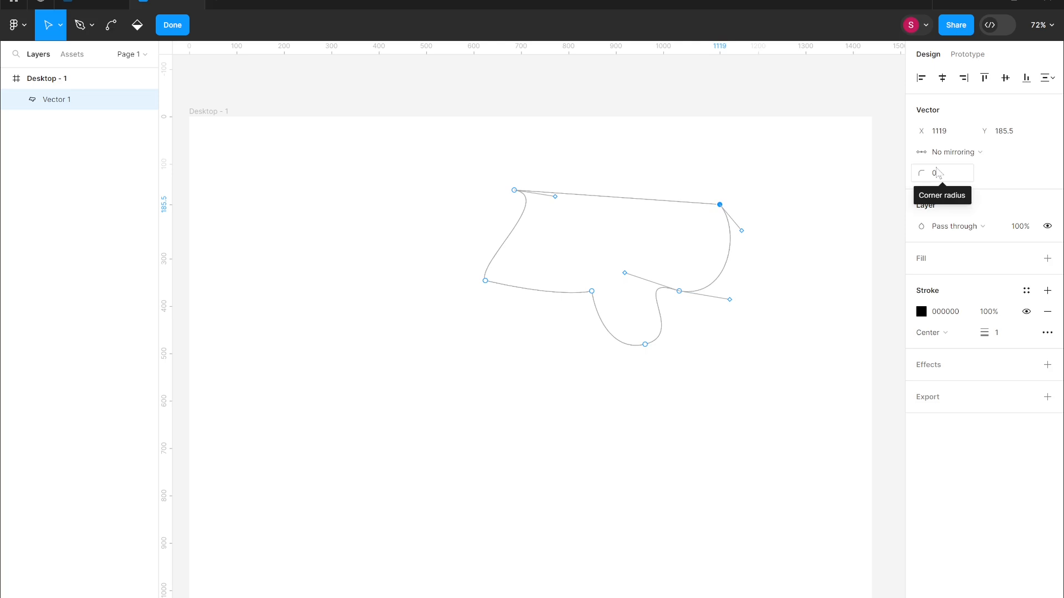
left_click_drag(921, 174, 1058, 176)
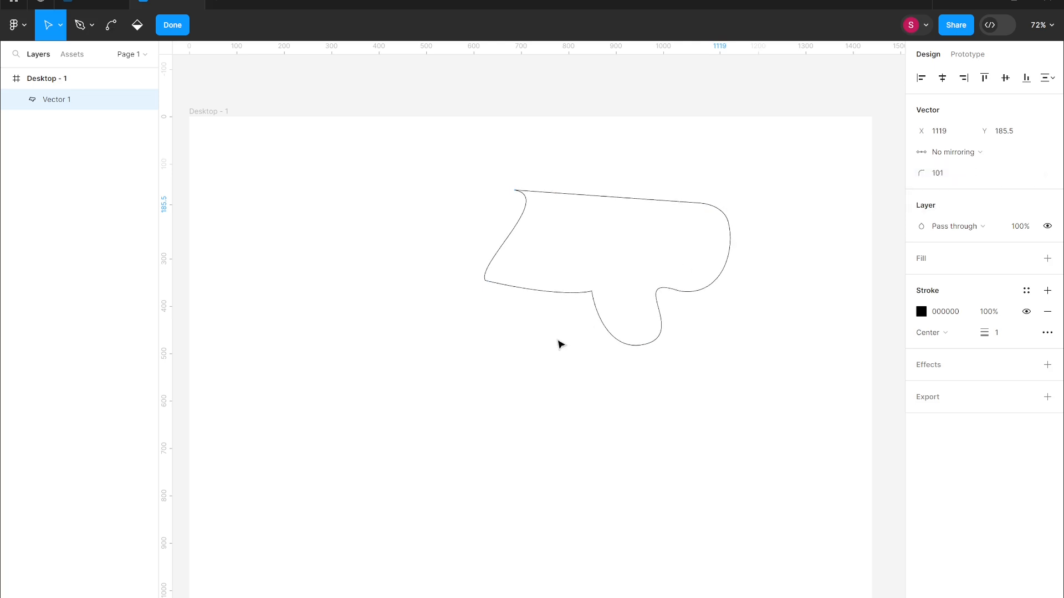
left_click(658, 293)
left_click(685, 369)
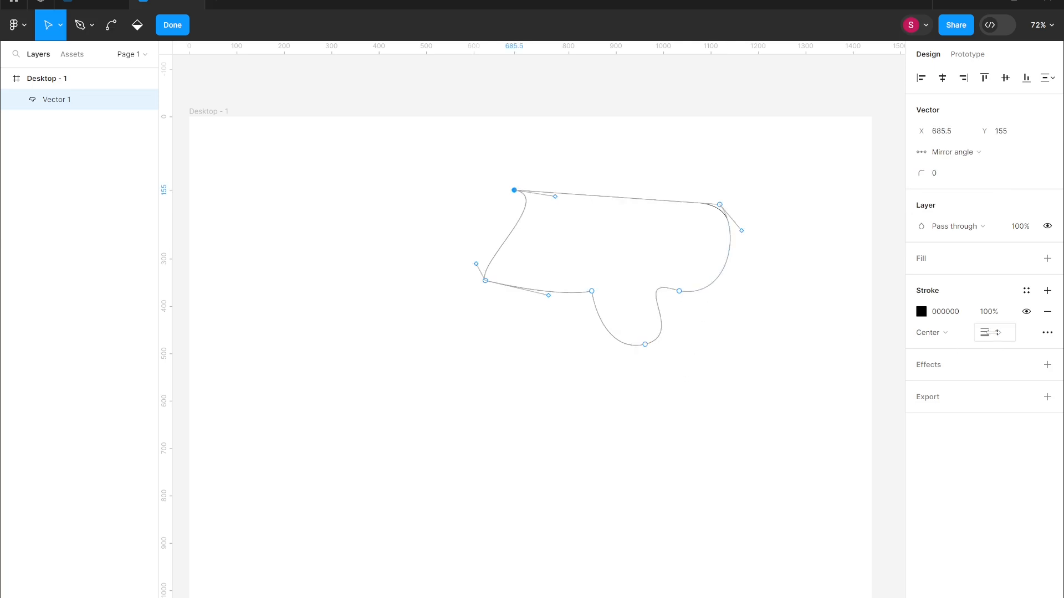
Set the closed shape's stroke weight to 7 and its stroke colour to the light red E37F7F
left_click_drag(997, 334, 993, 333)
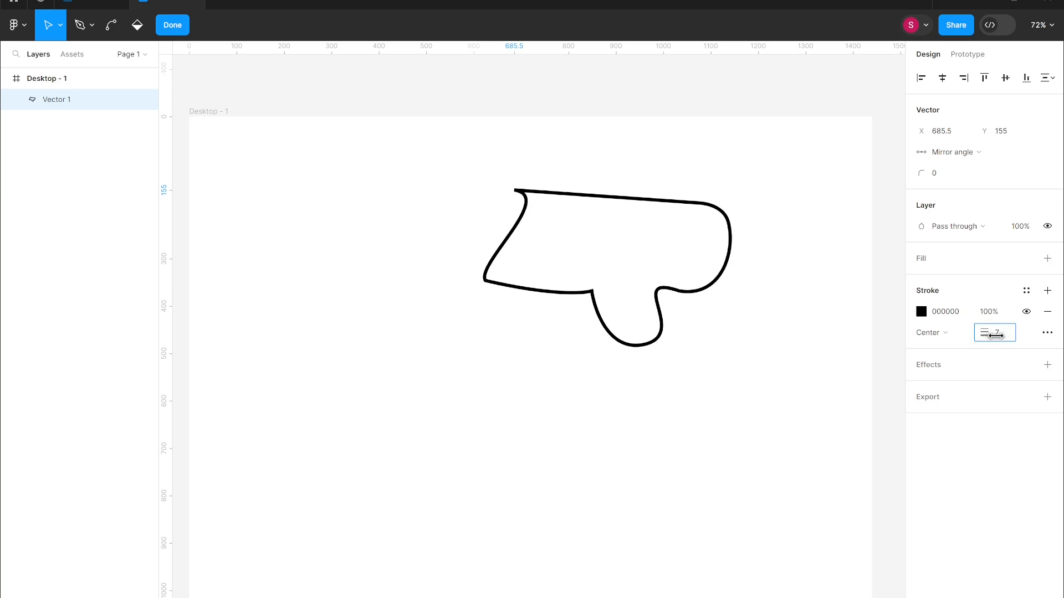
left_click(920, 311)
left_click(849, 404)
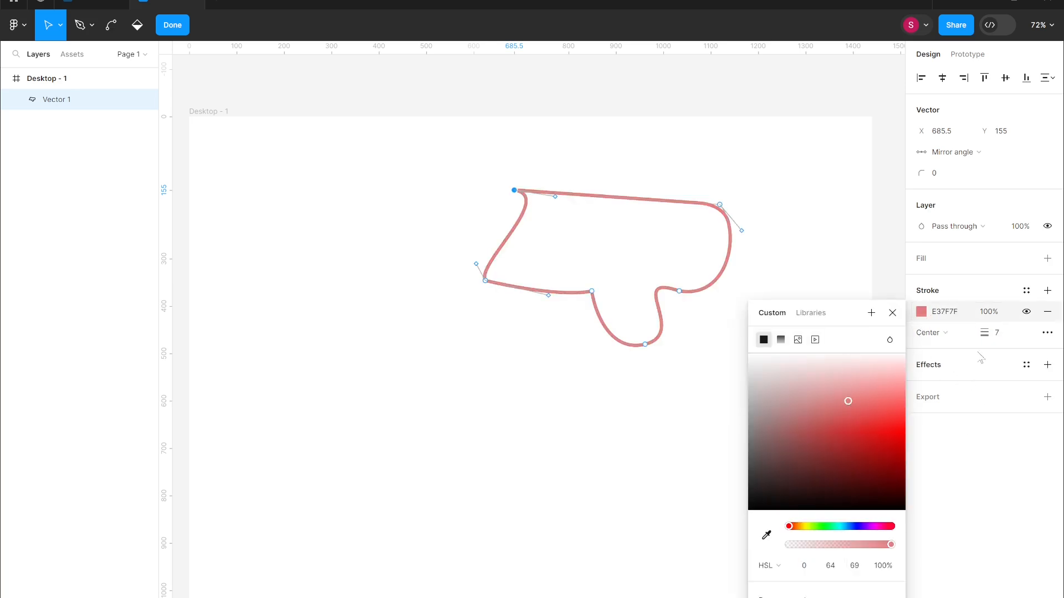
Change the closed shape's stroke style to Dash in the advanced stroke settings
left_click(1047, 333)
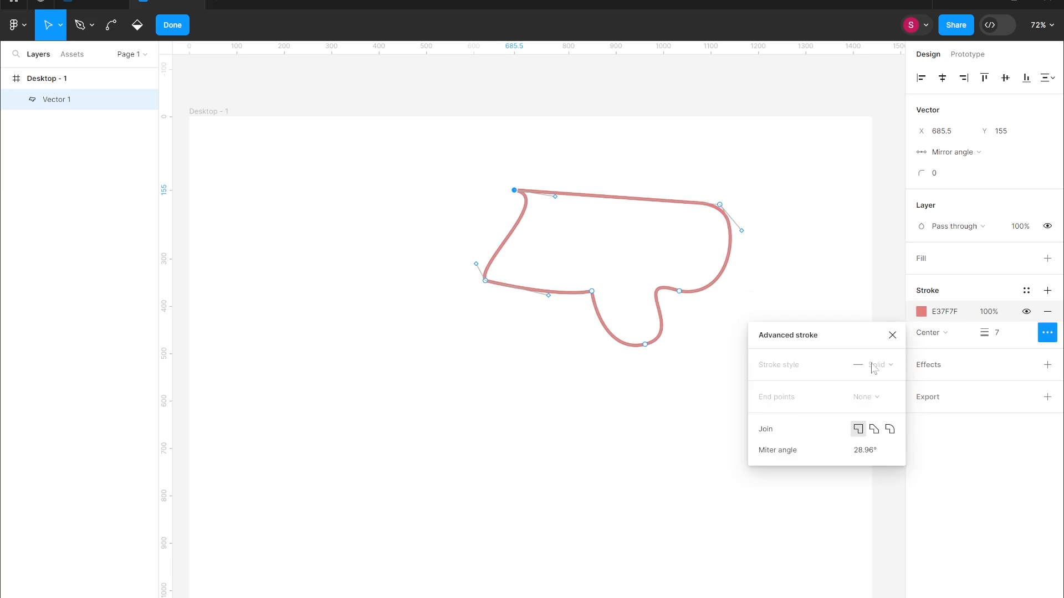
left_click(694, 203)
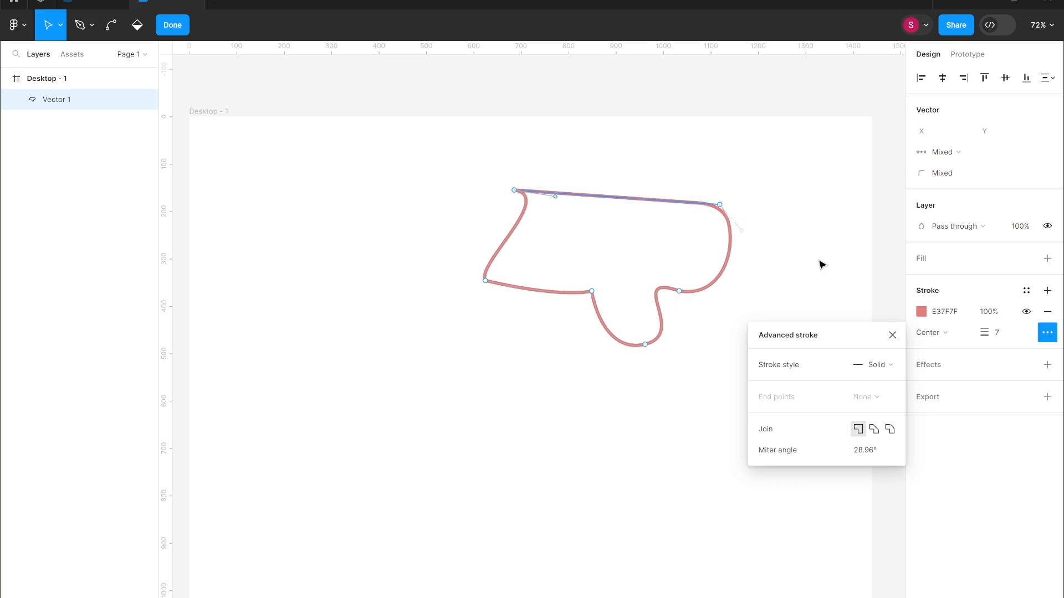
left_click(879, 365)
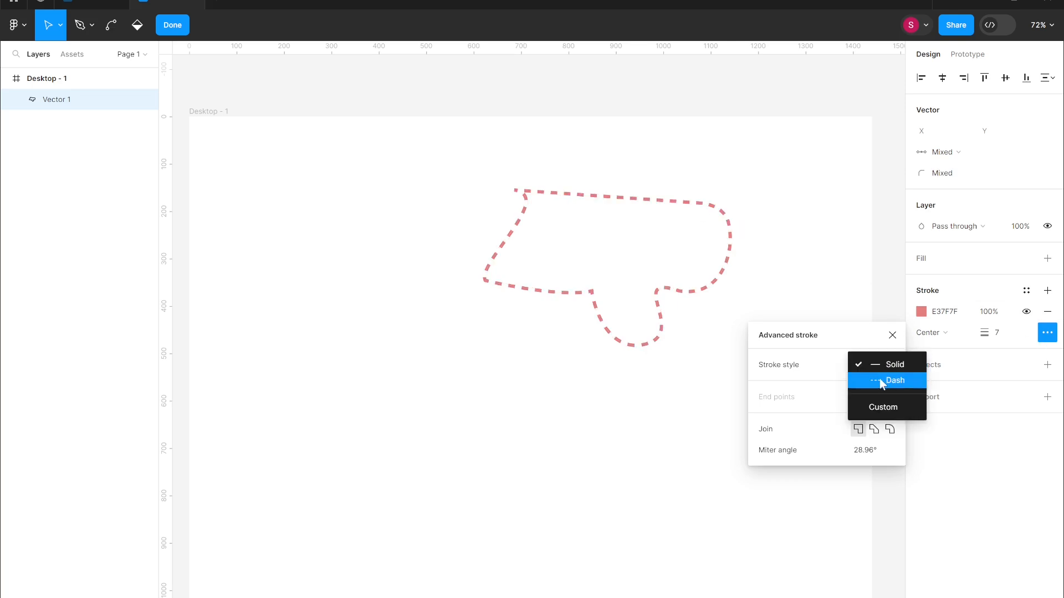
left_click(879, 378)
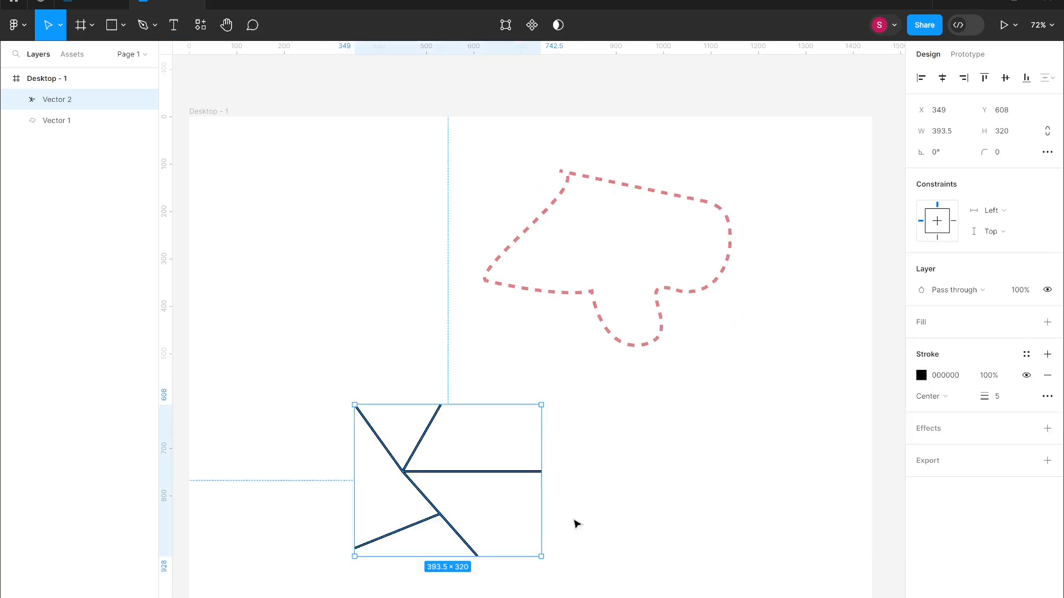
Set the end points of the black branching line network to Triangle arrow
scroll(578, 524, "up", 5)
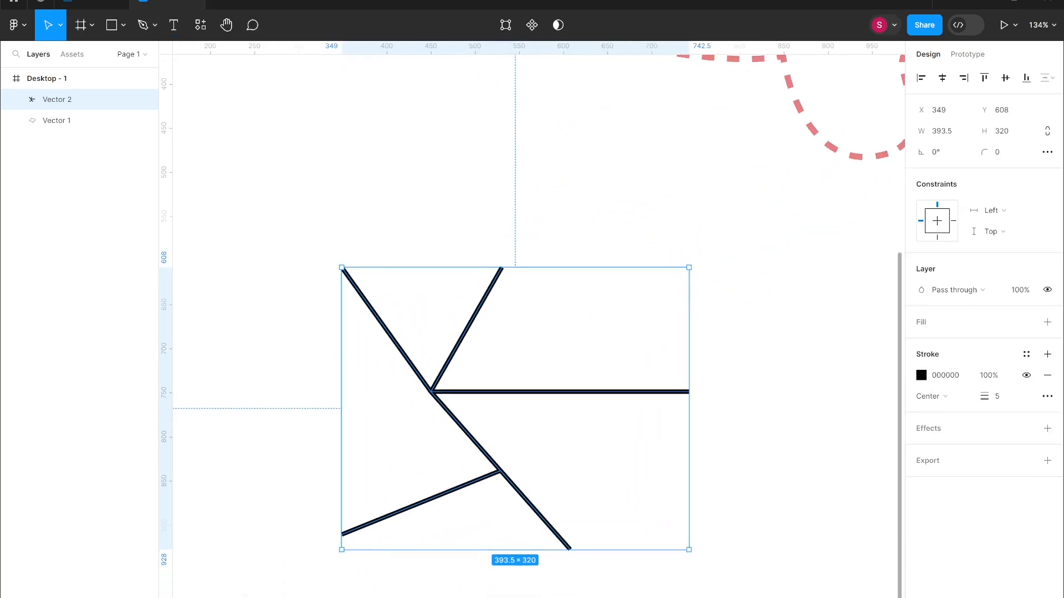
left_click(713, 435)
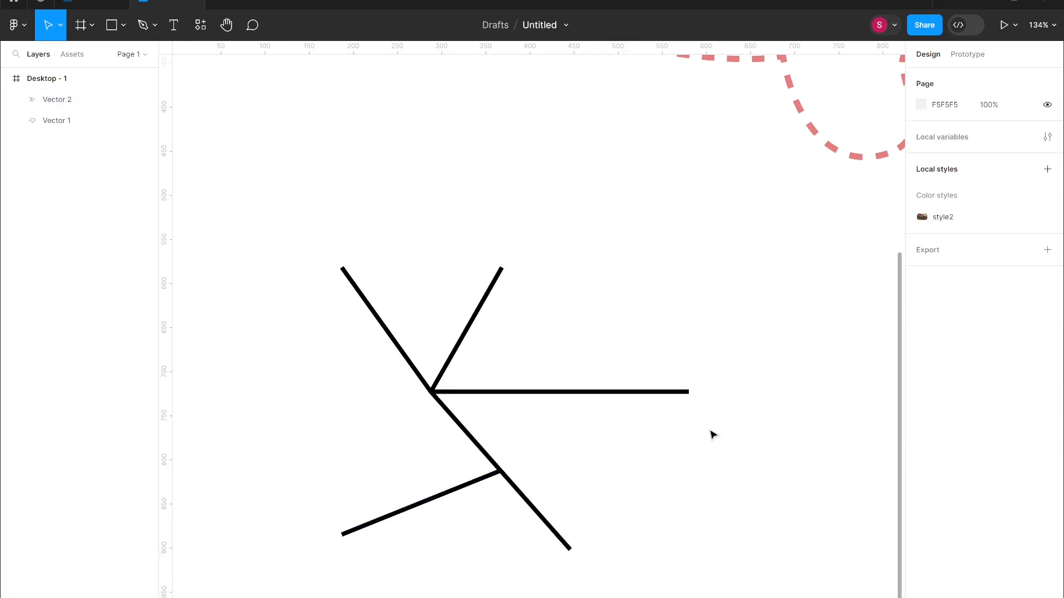
left_click(526, 499)
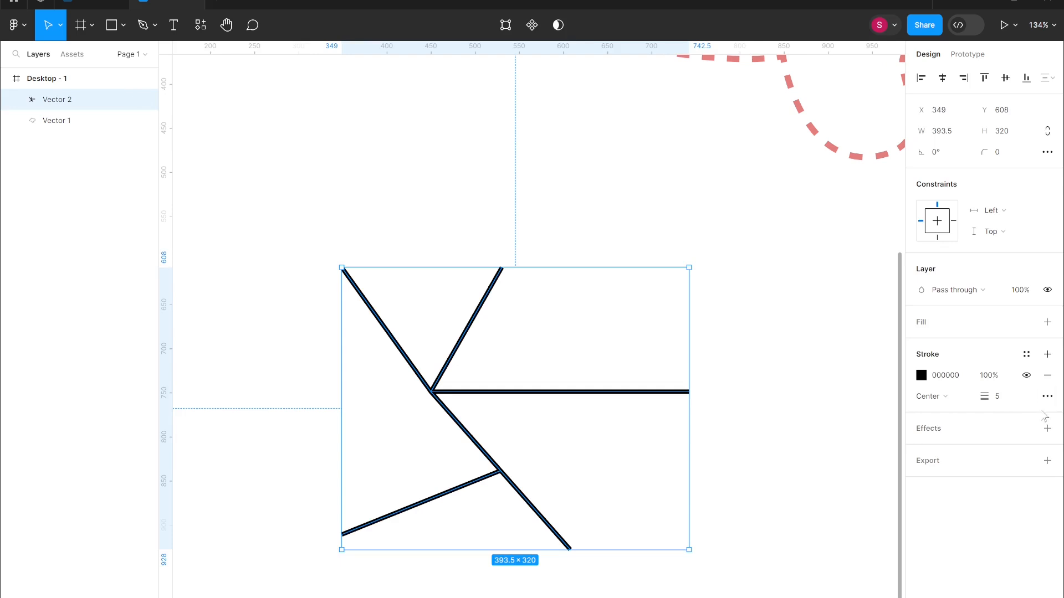
left_click(1047, 396)
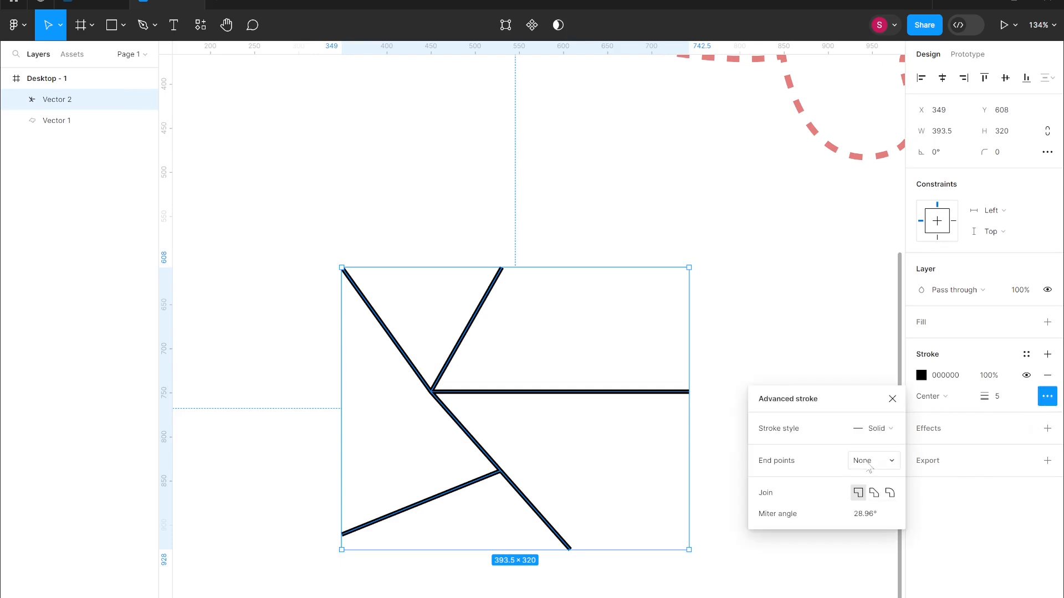
left_click(870, 468)
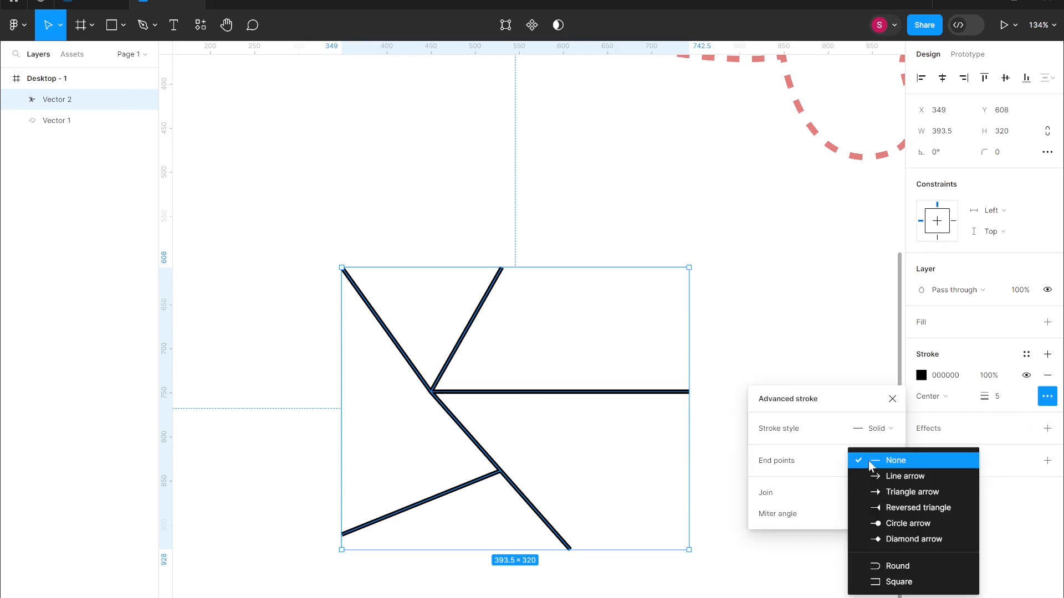
left_click(900, 494)
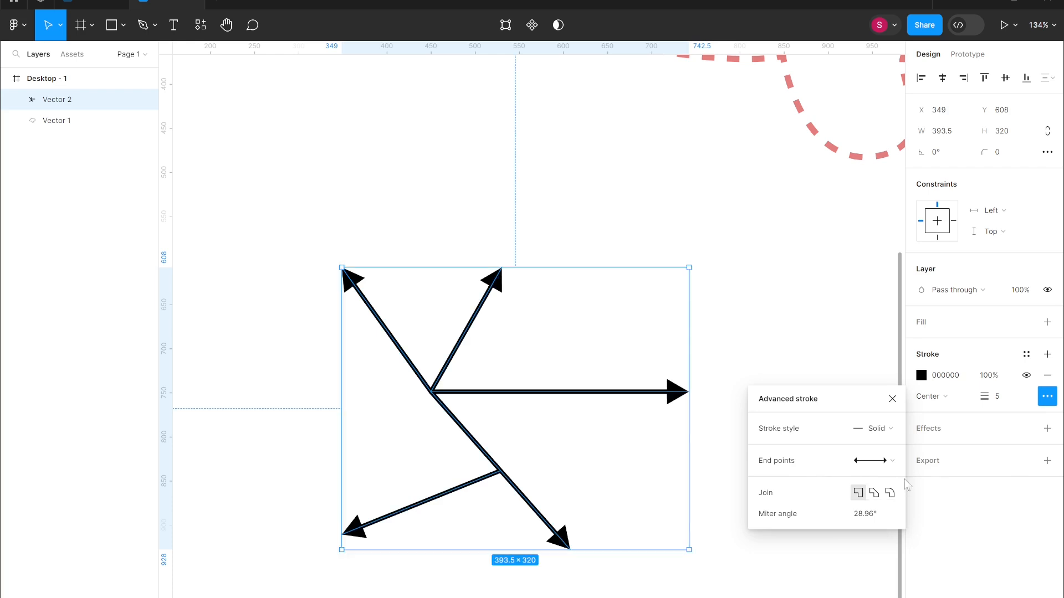
left_click(892, 399)
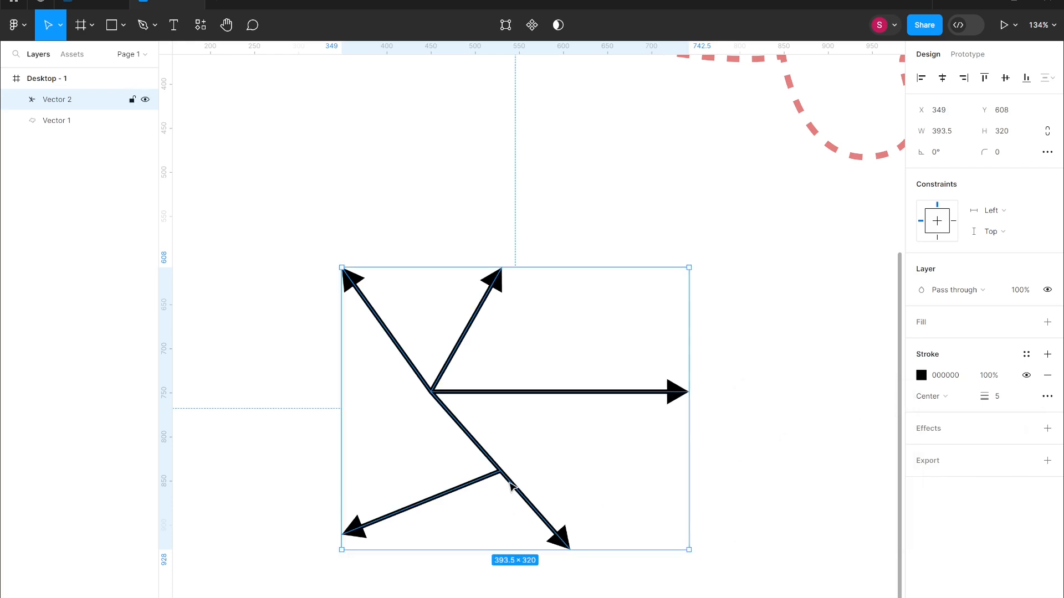
Edit the line network's points and change only the lower-left end point to Circle arrow
double_click(349, 536)
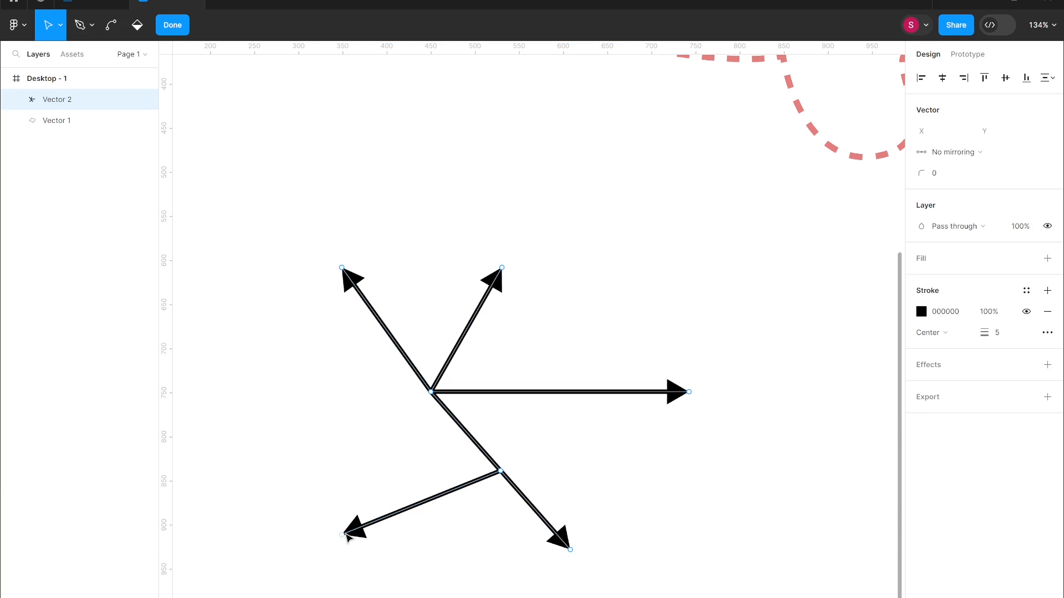
left_click(341, 535)
left_click(1046, 334)
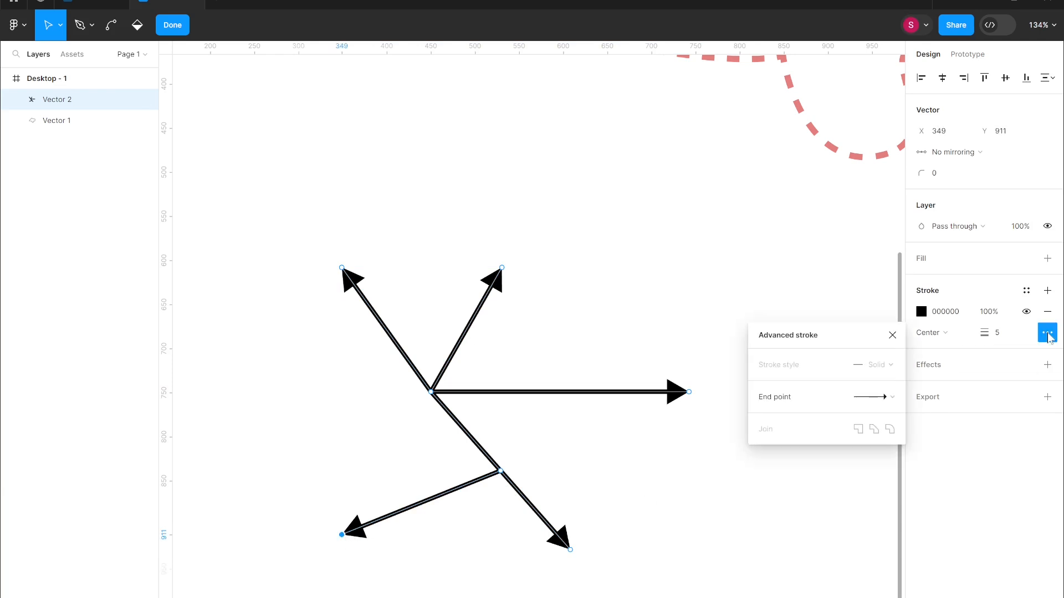
left_click(896, 403)
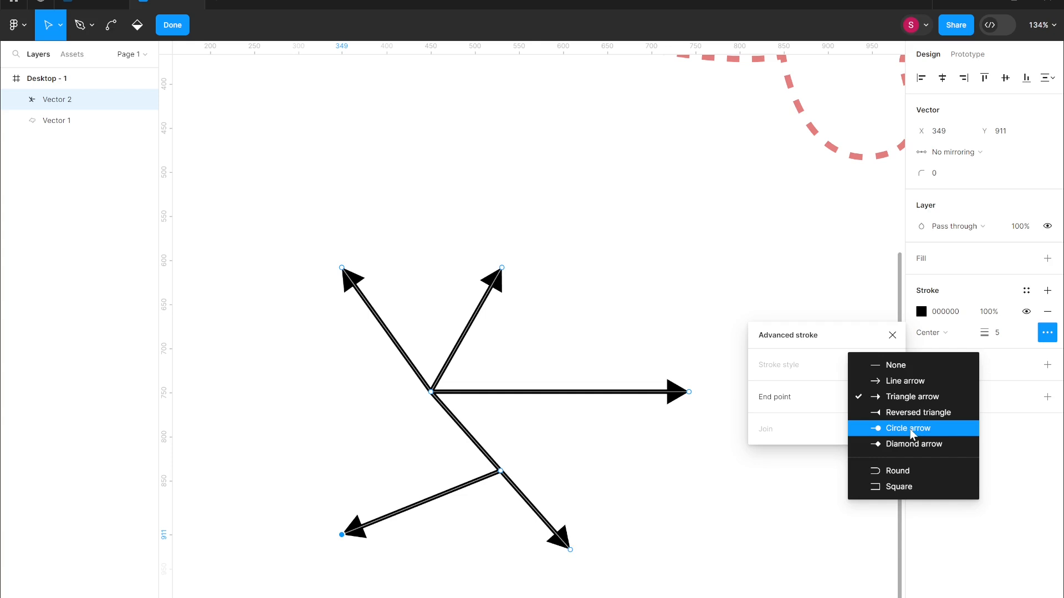
left_click(909, 429)
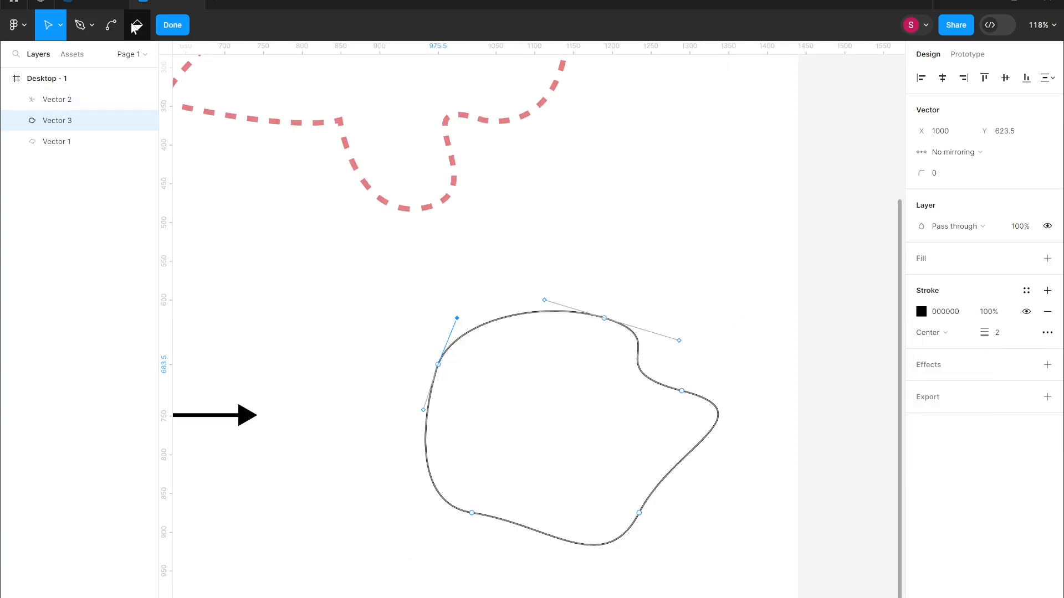
Fill the inside of the closed rounded blob using the Paint bucket tool
left_click(136, 26)
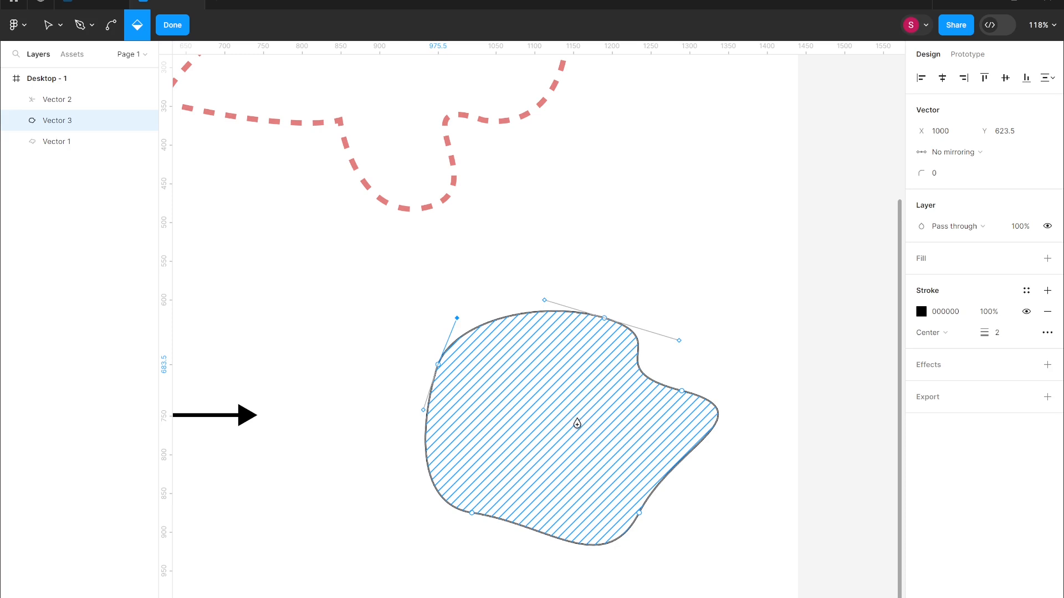
left_click(557, 432)
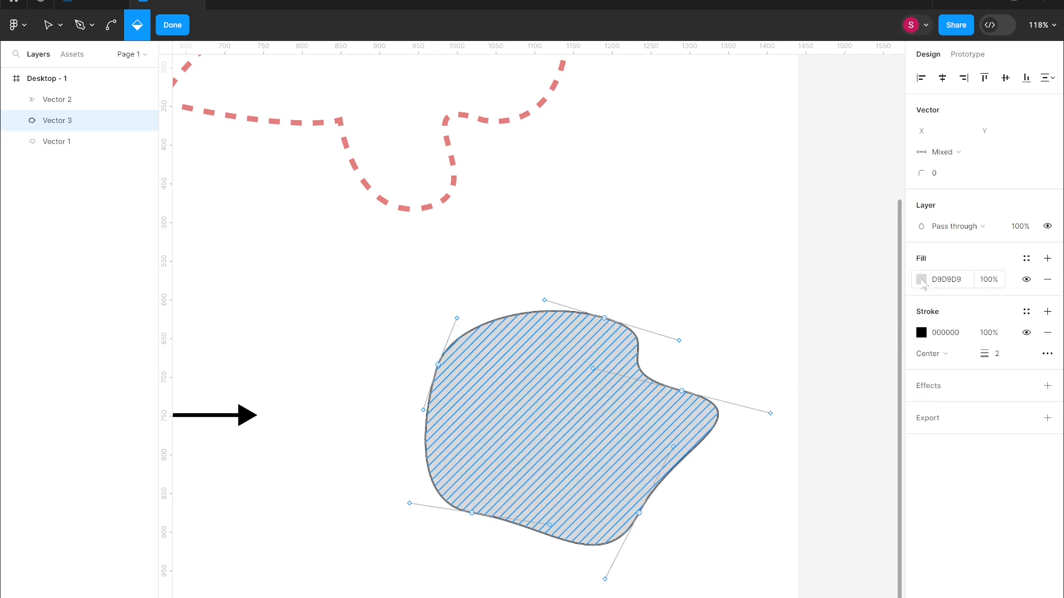
Change the filled blob's fill color to light blue 76CDE9
left_click(921, 280)
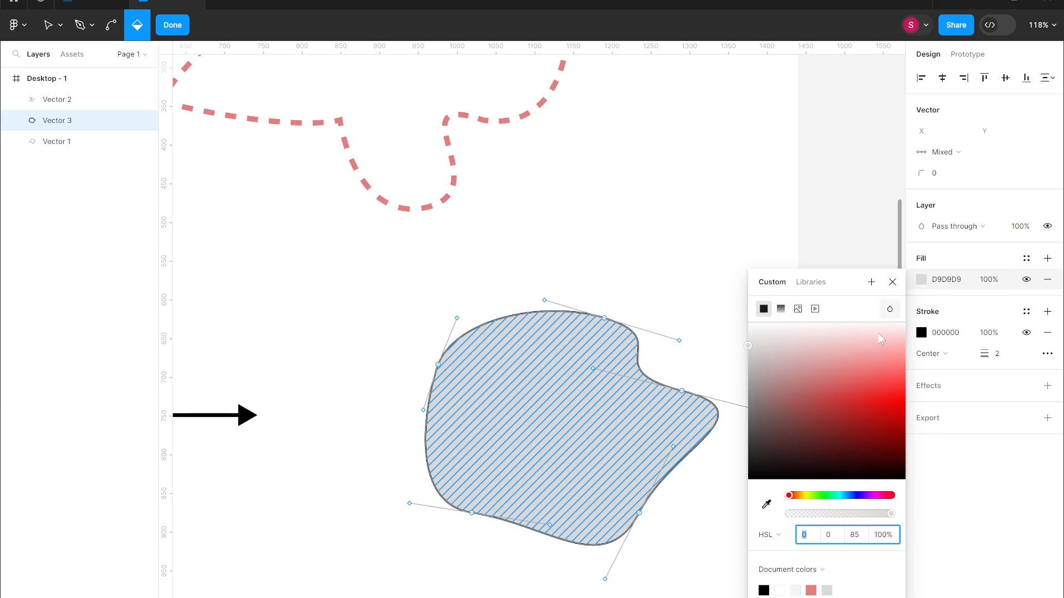
left_click(856, 496)
left_click(831, 359)
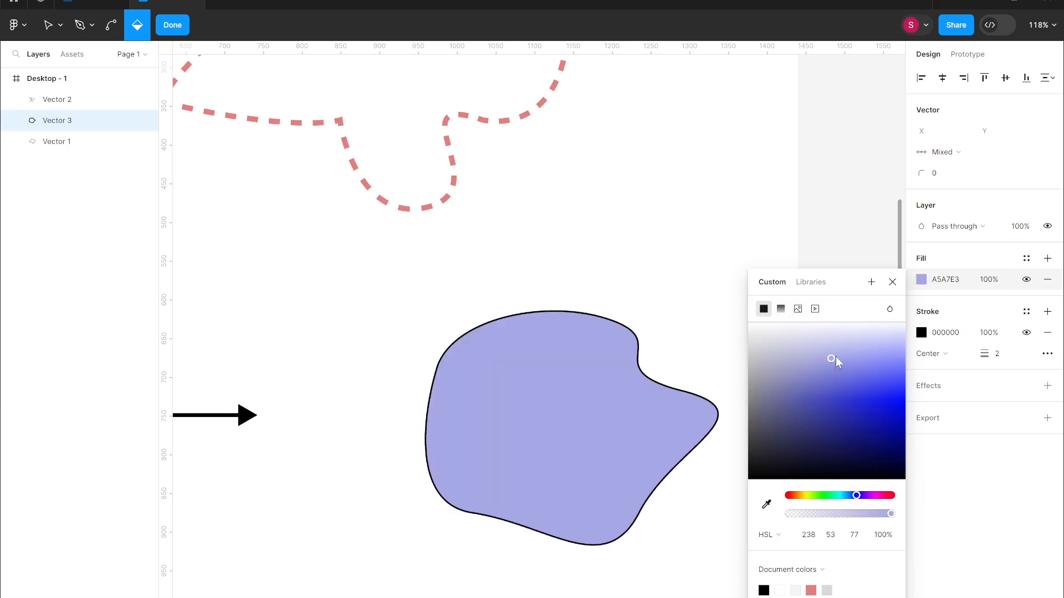
left_click(791, 381)
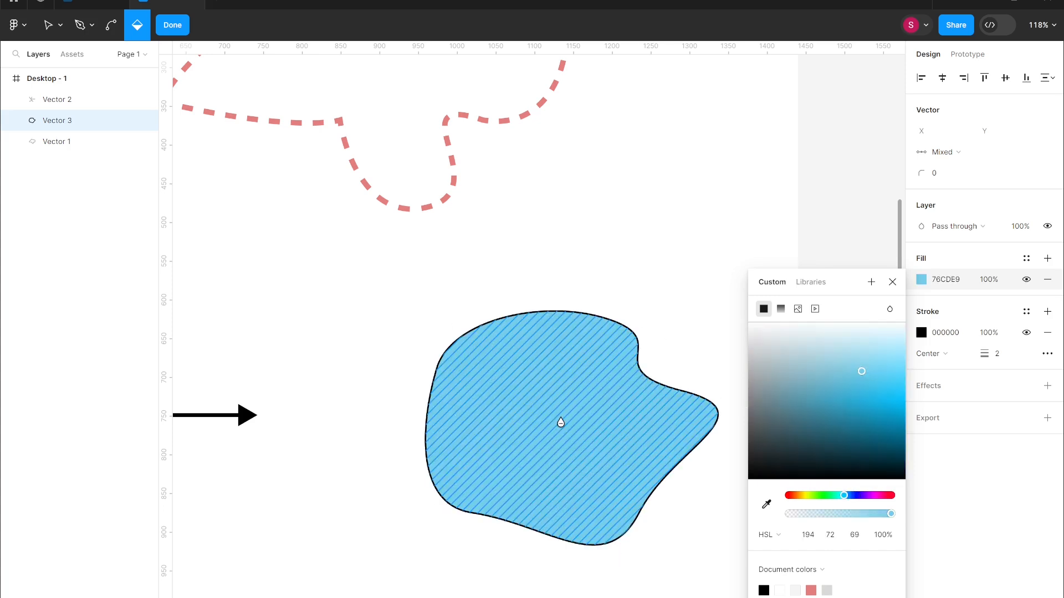
Remove the blob's fill with the Paint bucket and leave vector editing
left_click(560, 423)
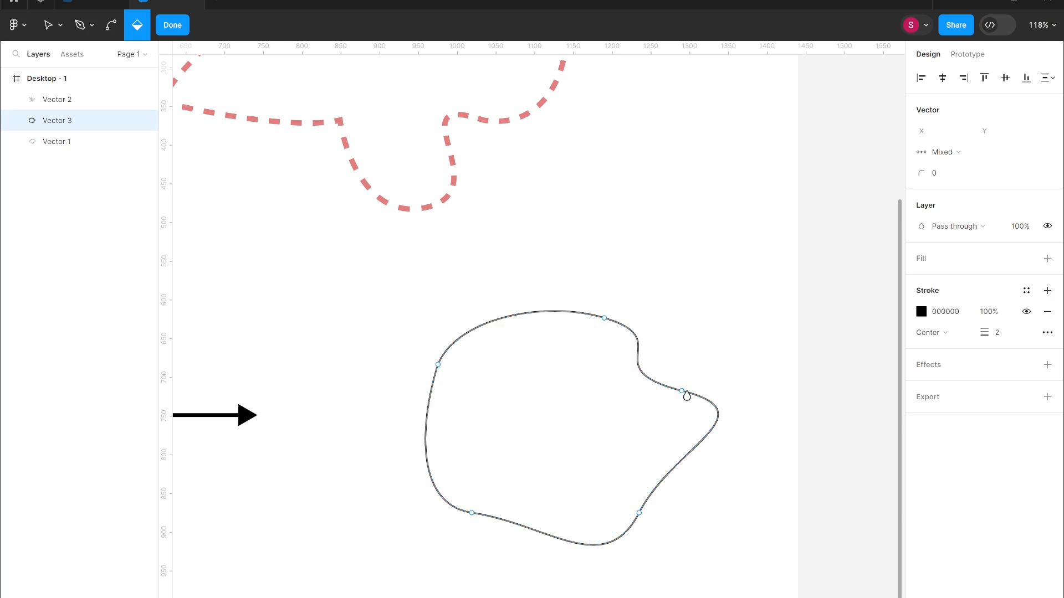
key("Escape")
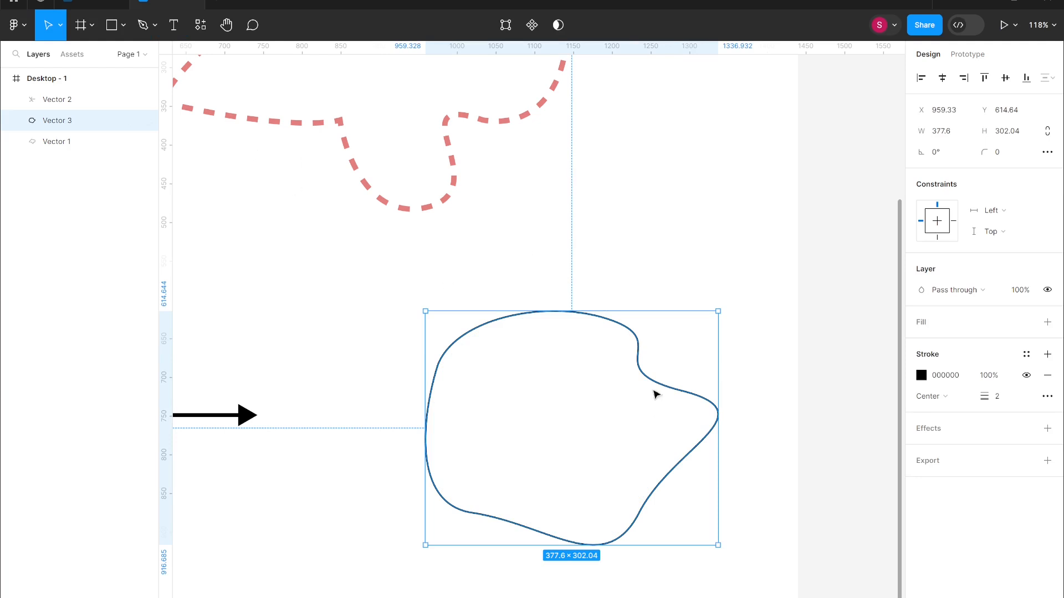
Move the blob's right notch point to about X 1240, Y 764 and pull the handles so the outline crosses itself in an upper loop
double_click(657, 385)
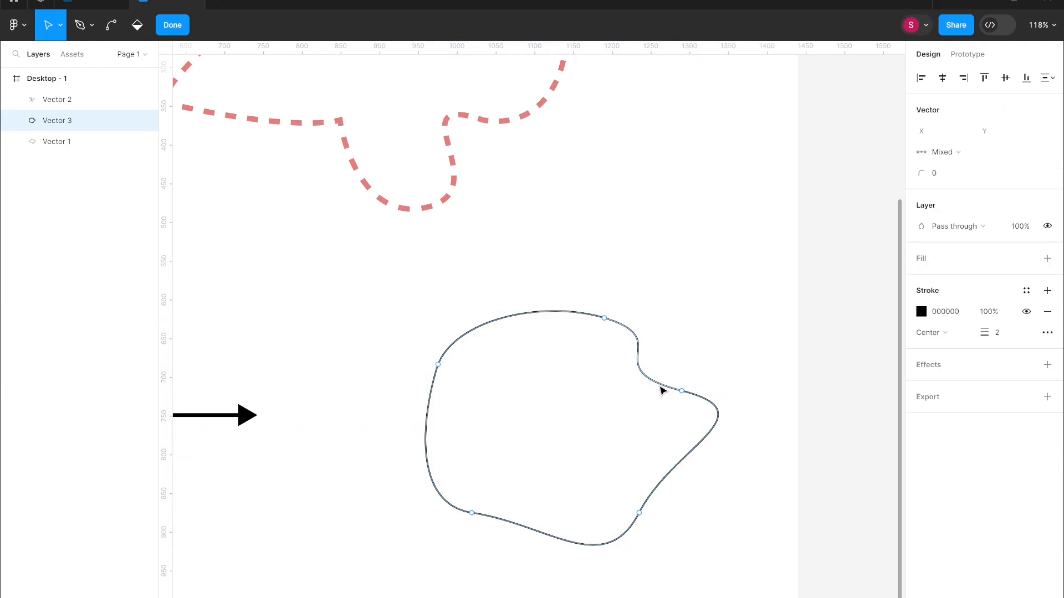
left_click_drag(682, 391, 643, 427)
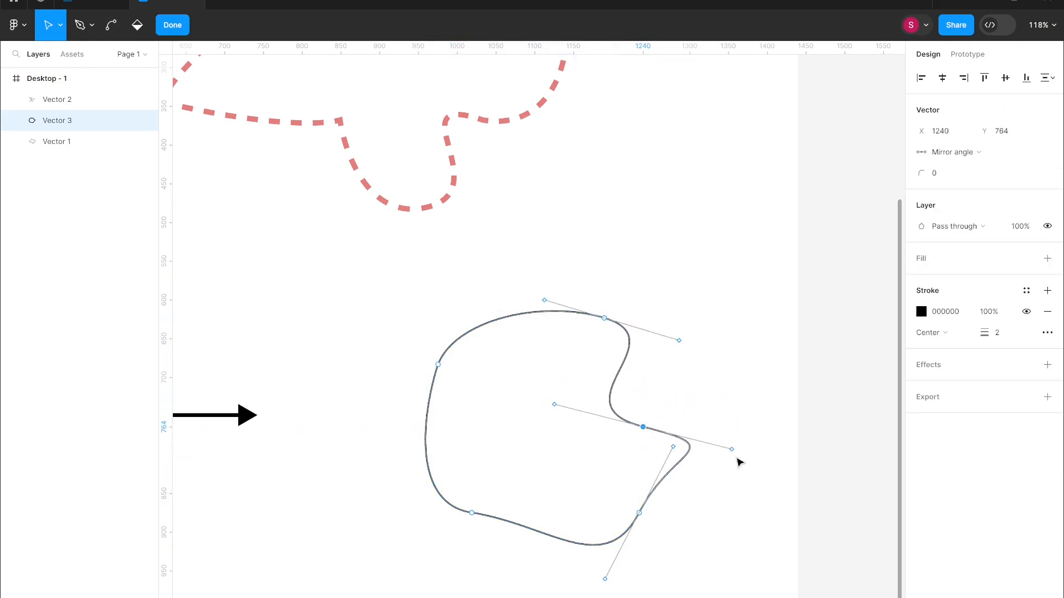
left_click_drag(733, 449, 761, 447)
left_click_drag(680, 341, 463, 205)
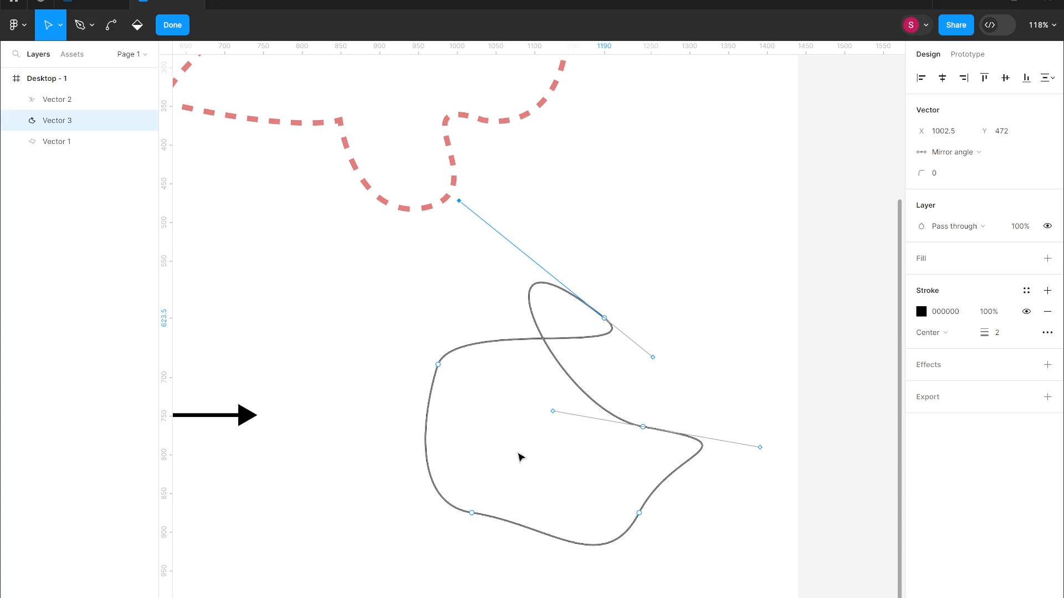
Fill the large lower region with pink D38A8A and the small upper loop with purple 8A8DD3 using the Paint bucket
left_click(138, 29)
left_click(523, 435)
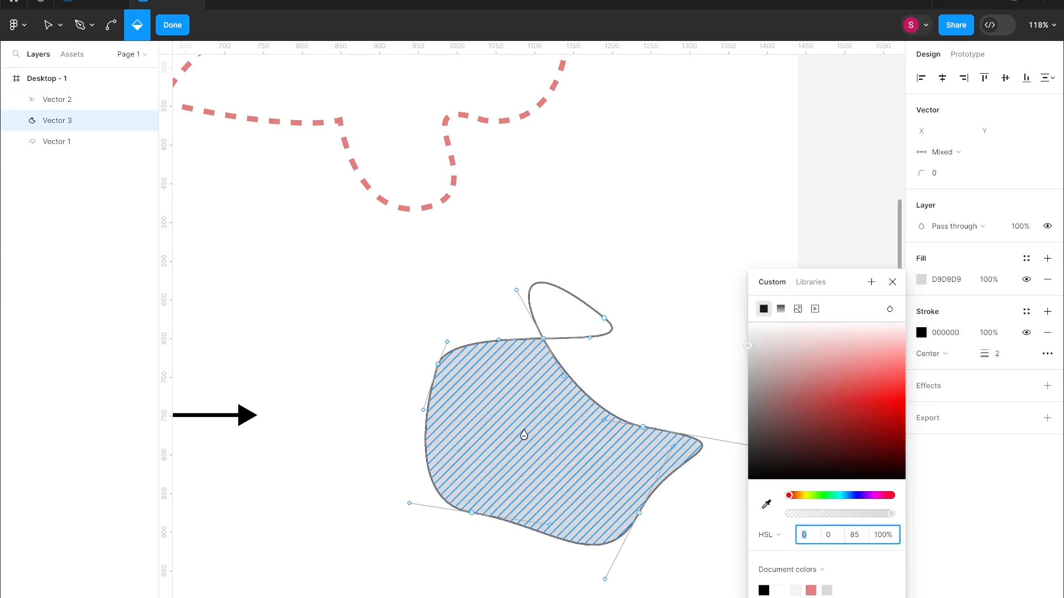
left_click(820, 372)
left_click(567, 316)
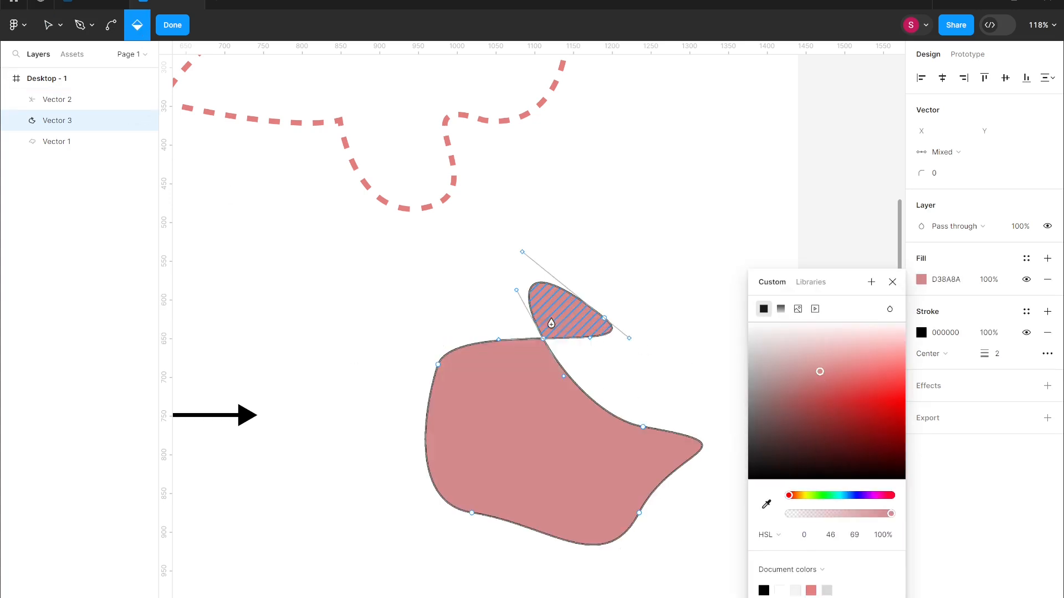
left_click(861, 495)
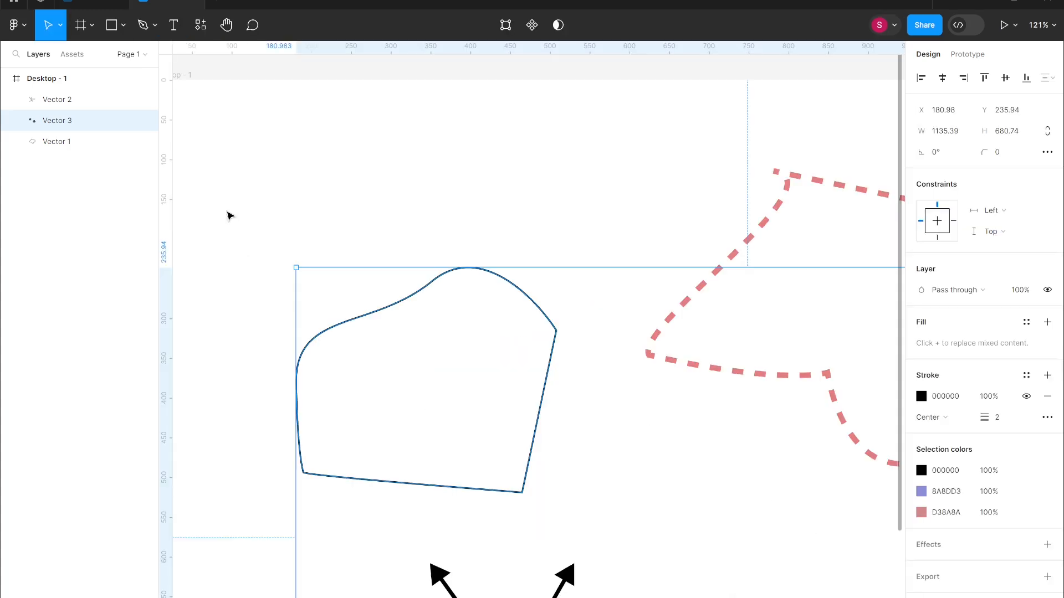
Curve the upper-right and lower-right corner points of the unfilled closed shape with the Bend tool
left_click(456, 168)
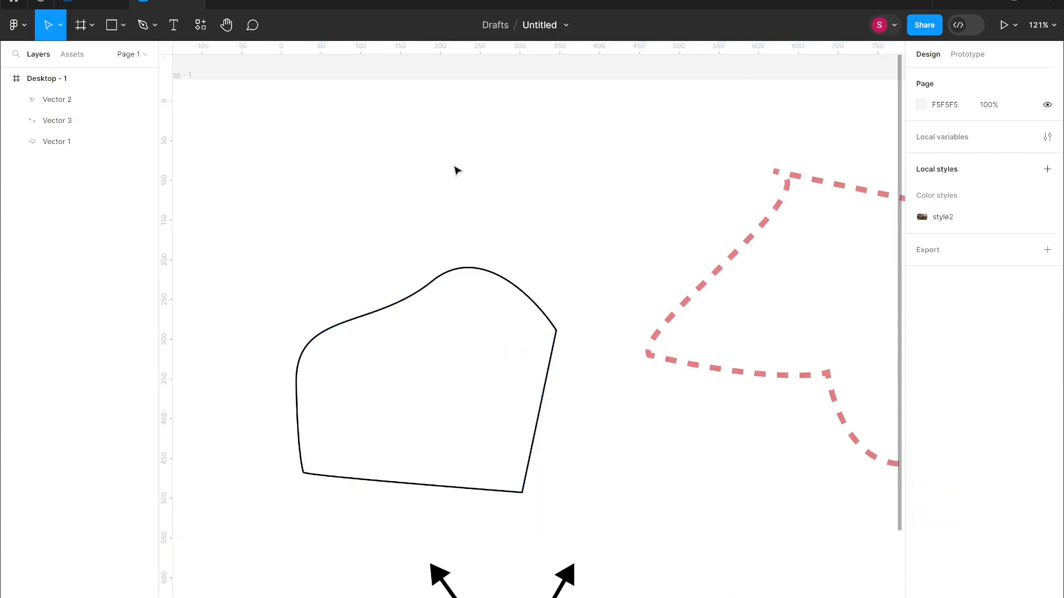
double_click(434, 282)
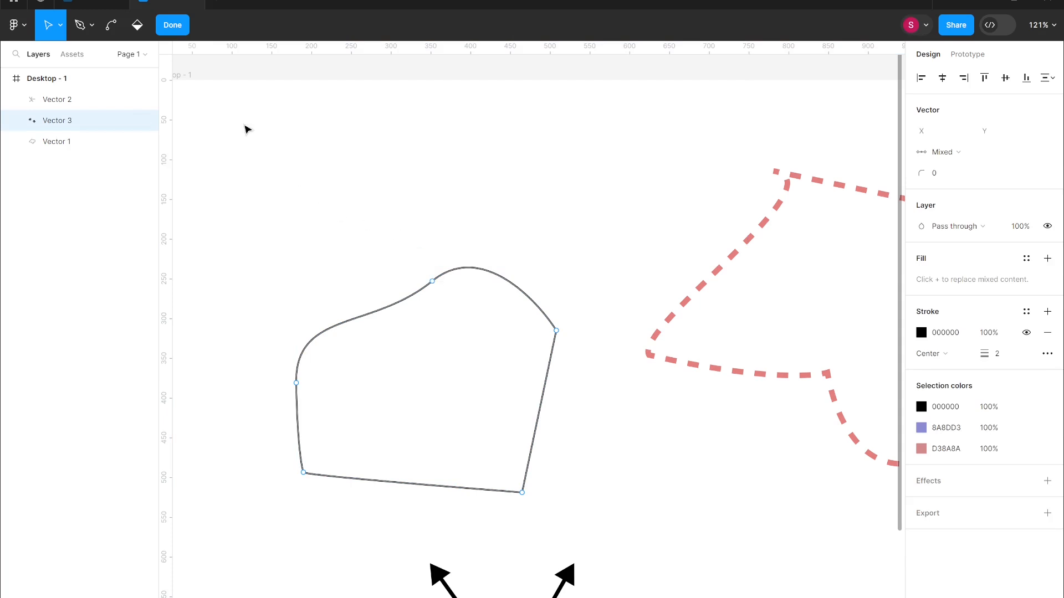
left_click(111, 25)
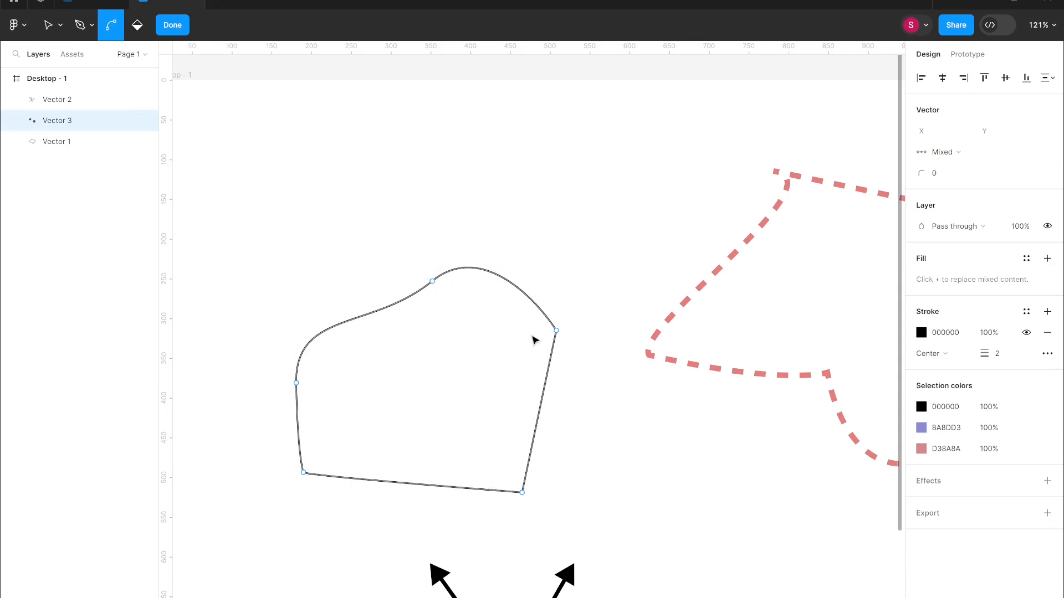
left_click_drag(556, 331, 489, 348)
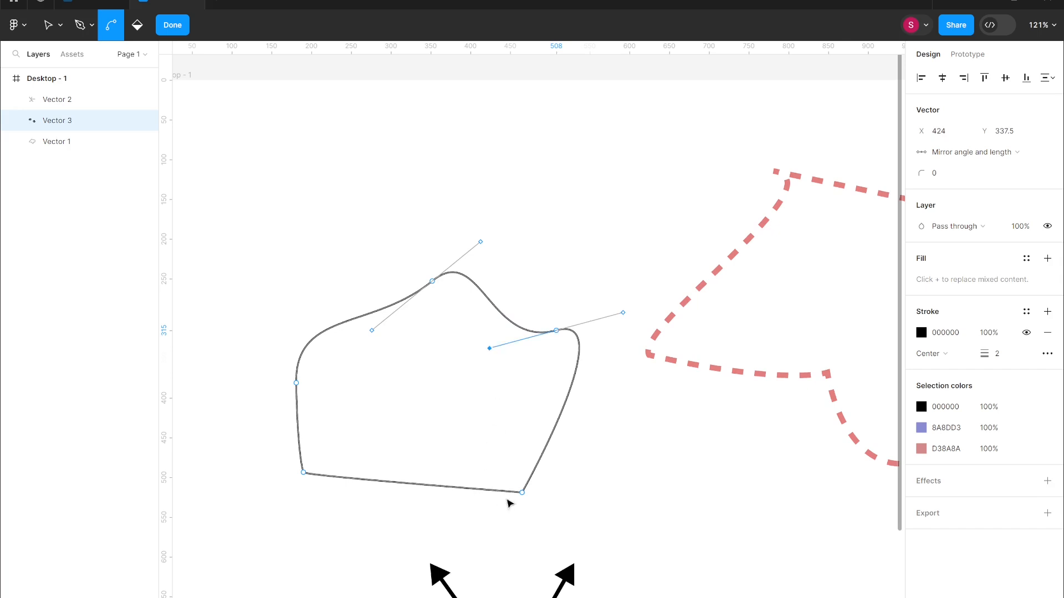
left_click_drag(523, 494, 487, 505)
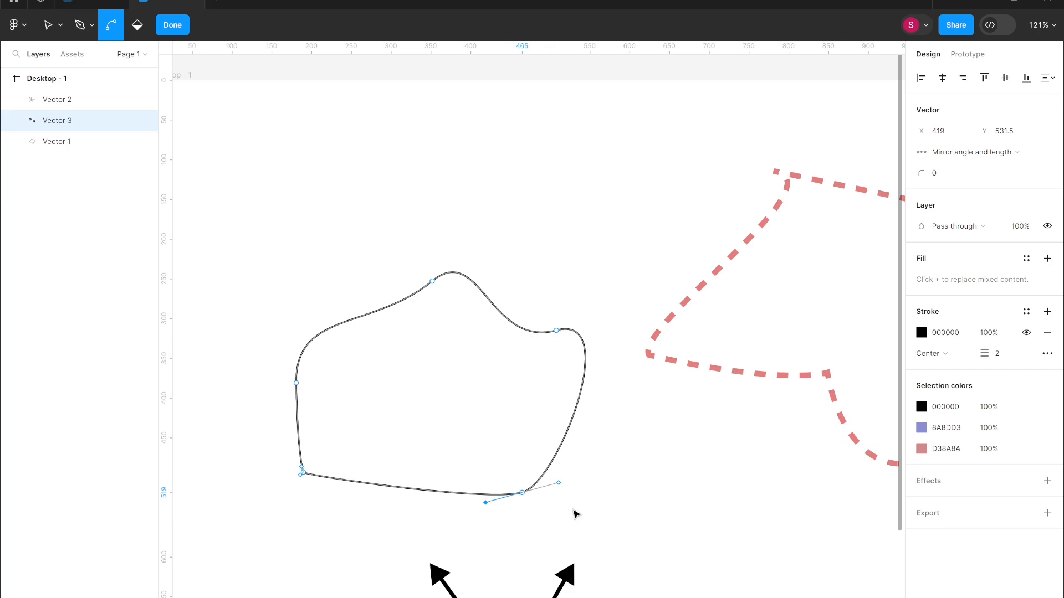
Delete the unfilled shape's leftmost and topmost curve points and adjust the handle of its upper-right point
key("v")
left_click(296, 383)
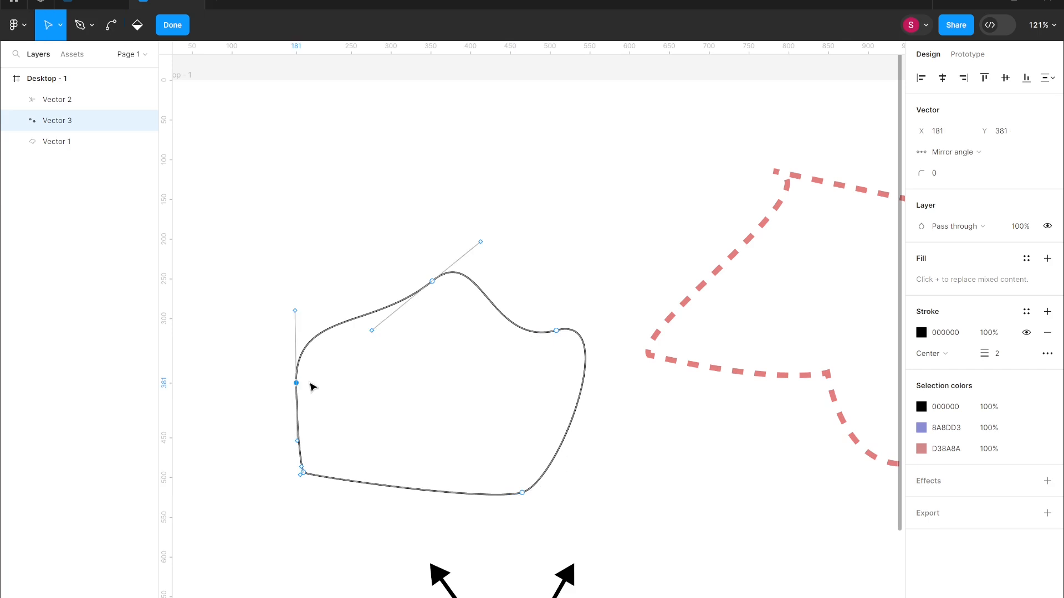
key("Delete")
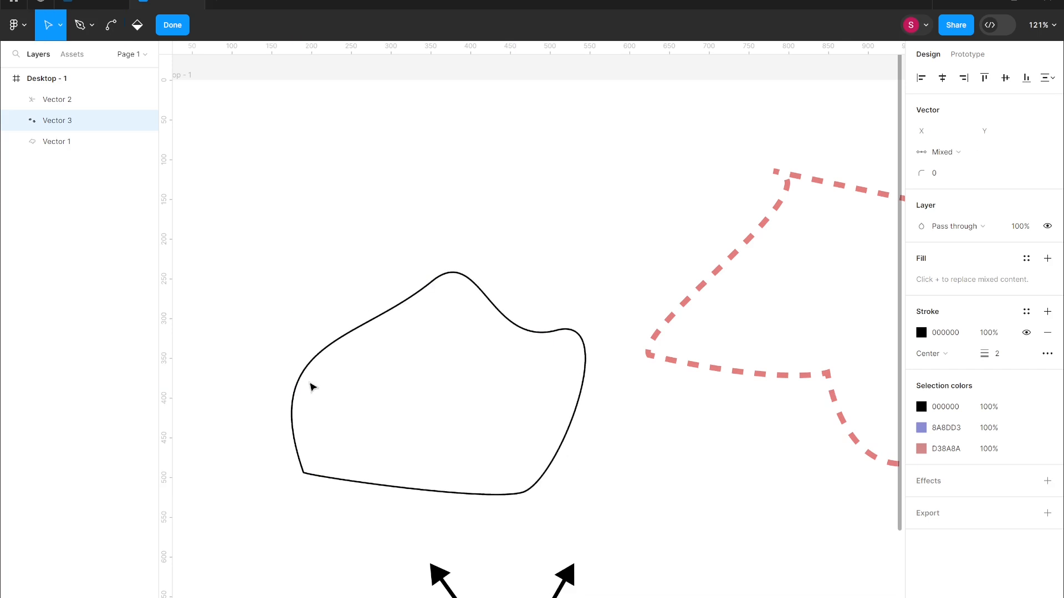
left_click(434, 283)
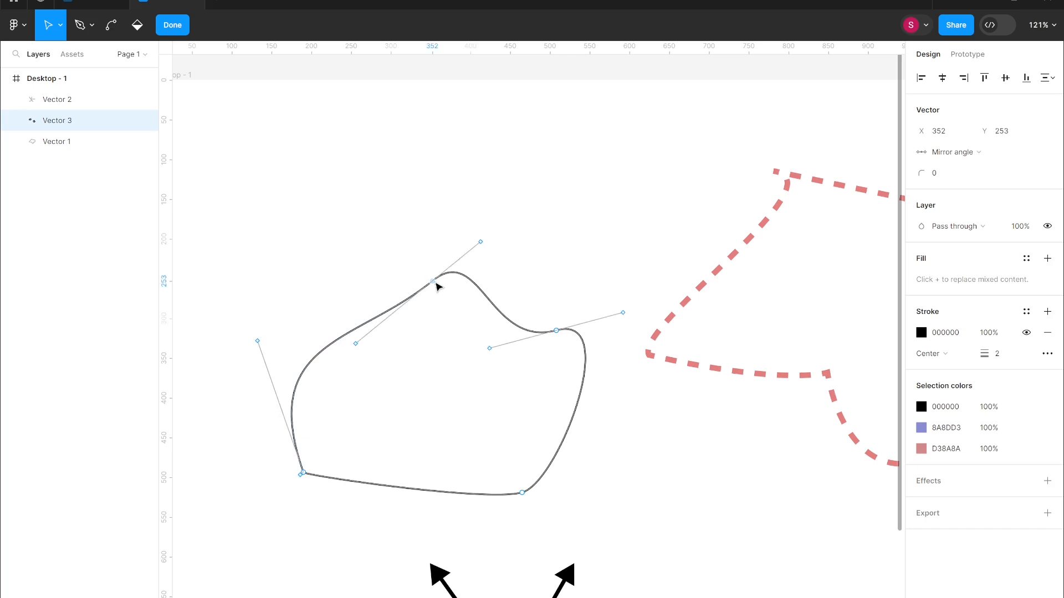
key("Delete")
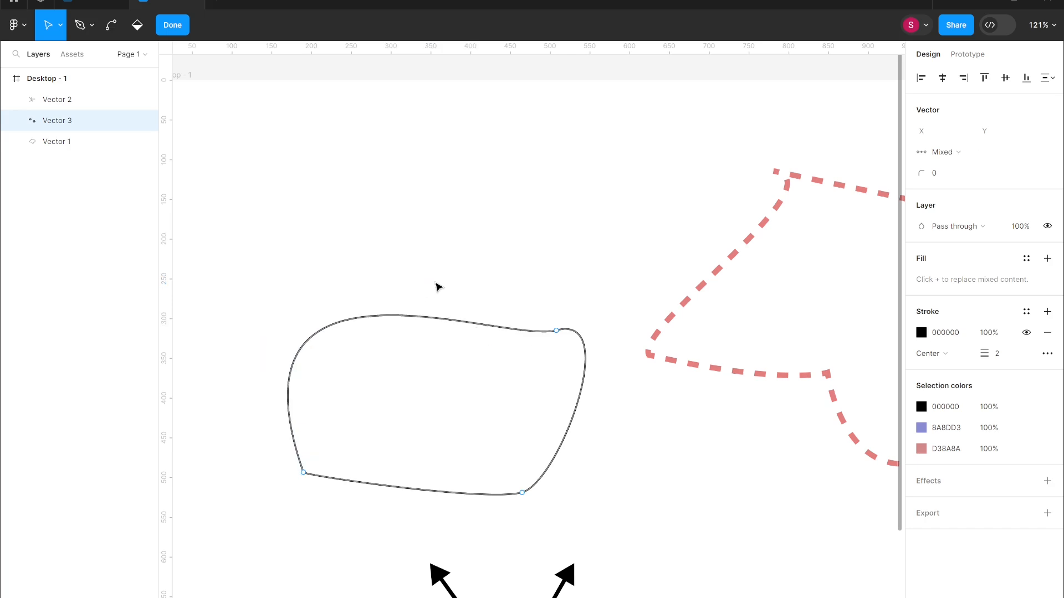
left_click(435, 319)
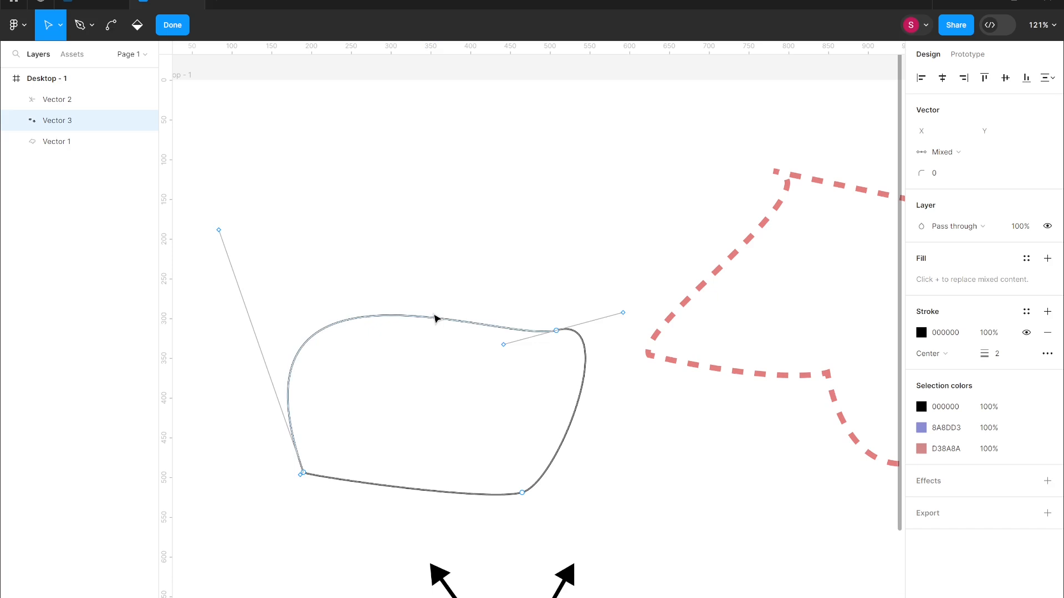
left_click_drag(623, 313, 622, 318)
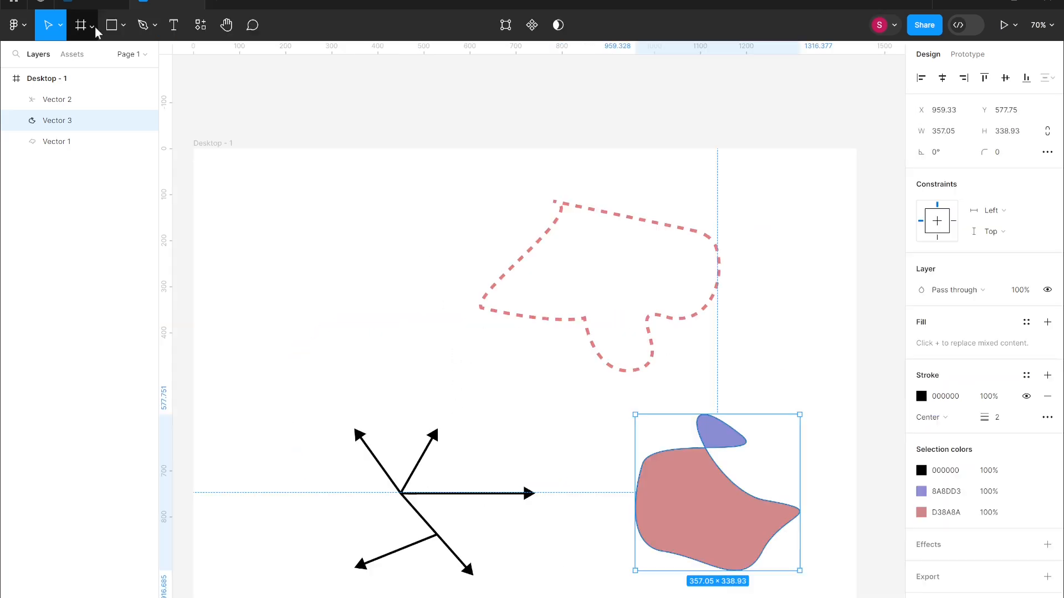
Draw a rectangle about 372 by 189 with a duplicate below it, and move the original to about X 82, Y 99
left_click(113, 28)
mouse_move(243, 204)
left_mouse_down()
mouse_move(295, 249)
mouse_move(413, 291)
left_mouse_up()
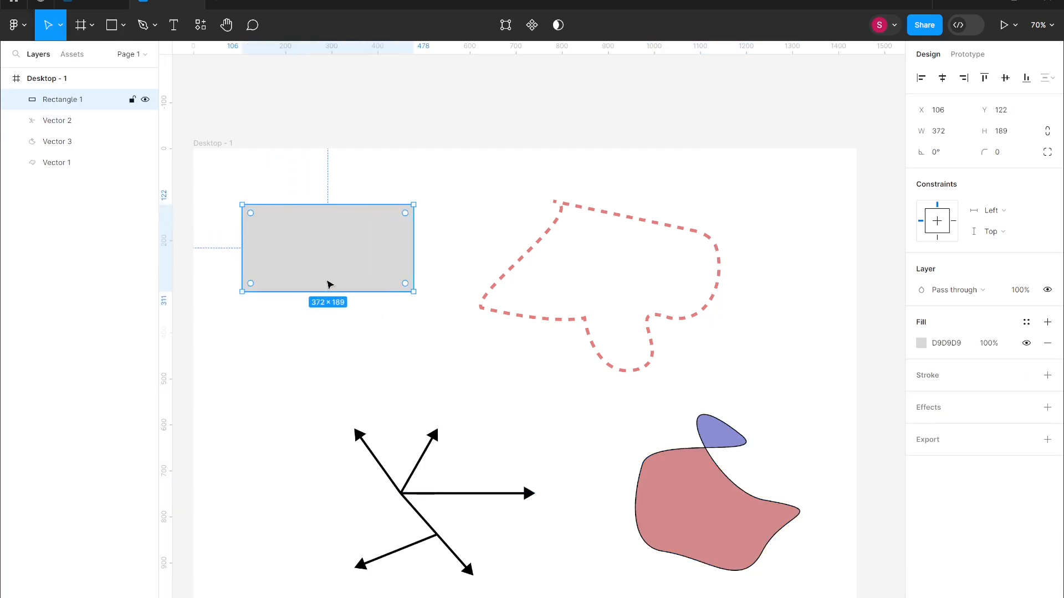
left_click_drag(321, 244, 325, 359)
mouse_move(327, 249)
left_mouse_down()
mouse_move(393, 202)
mouse_move(316, 239)
left_mouse_up()
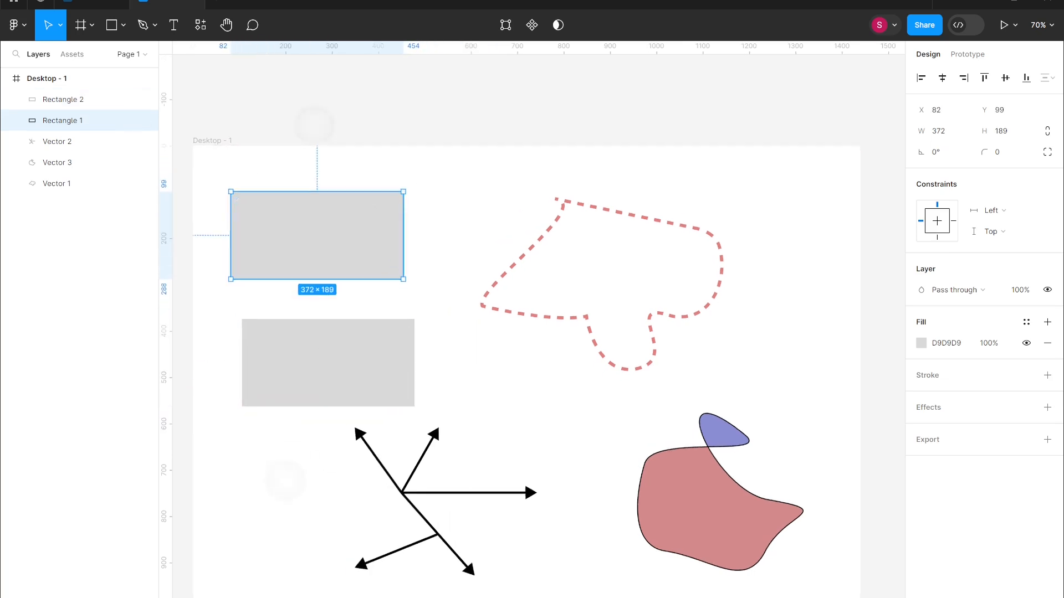
Edit the lower rectangle's points, moving its upper-right corner to about X 421, Y 425 and bending its upper-left corner into a curve
scroll(300, 288, "up", 5)
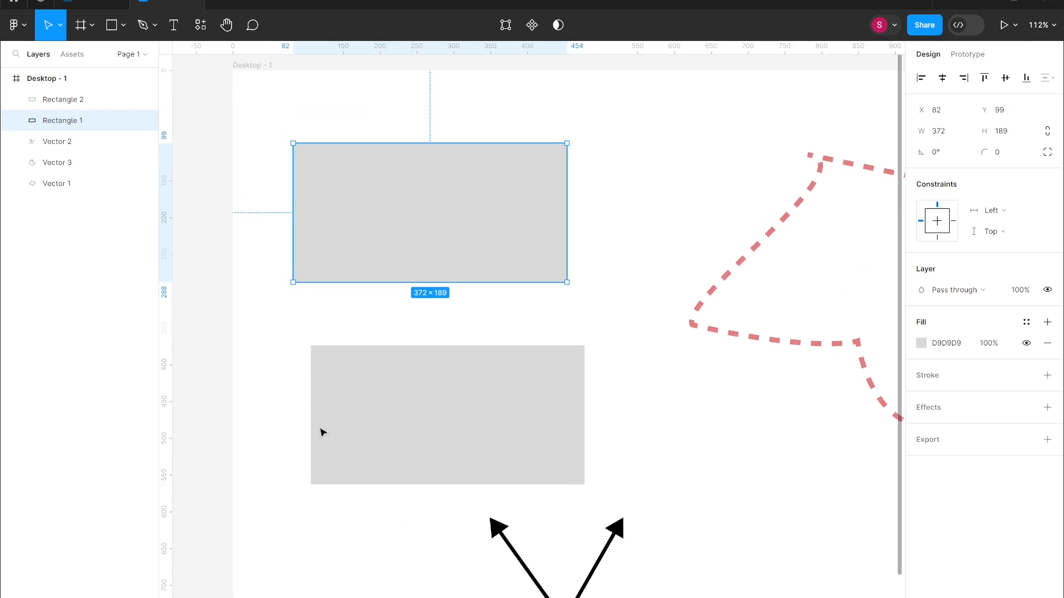
left_click(491, 451)
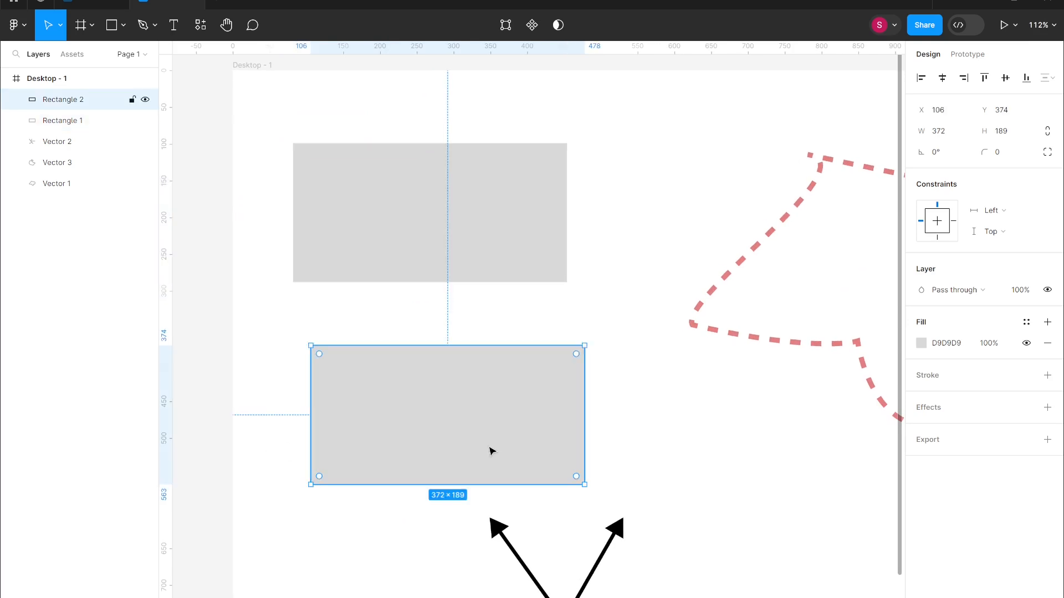
left_click(499, 25)
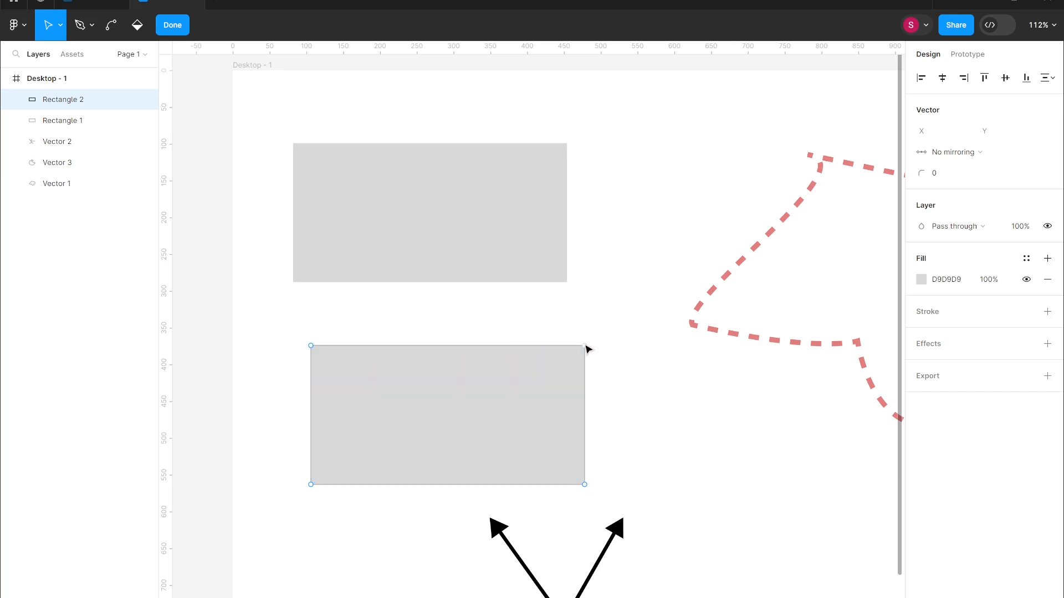
left_click_drag(585, 347, 543, 383)
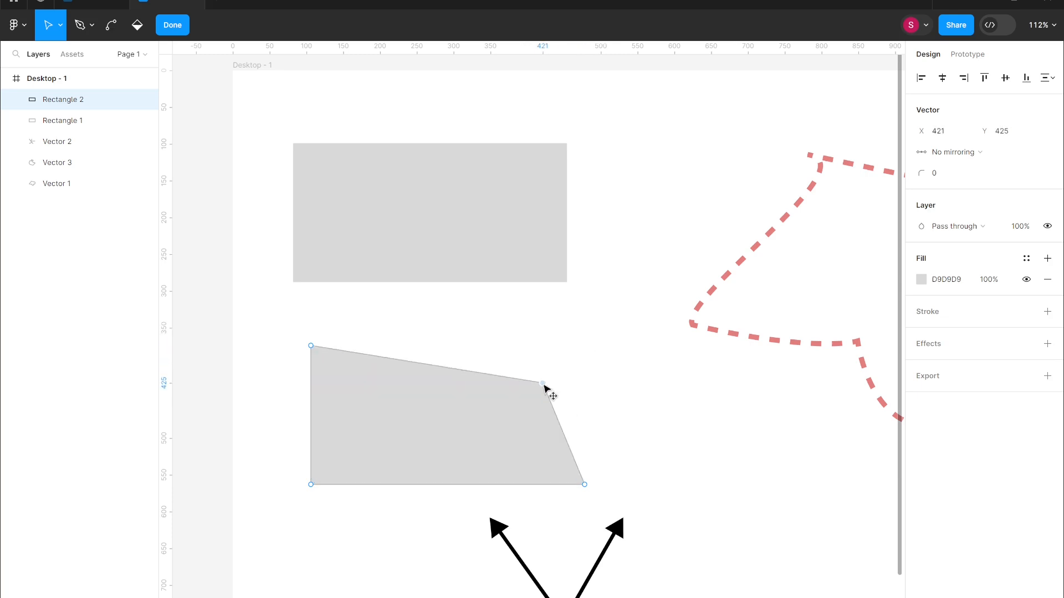
left_click(111, 25)
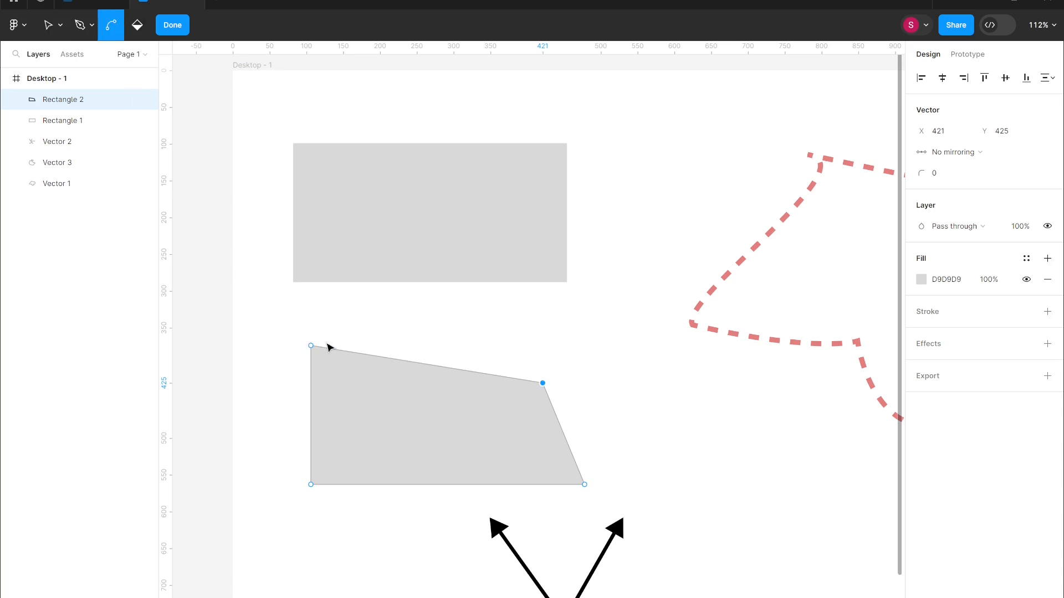
left_click_drag(312, 346, 342, 432)
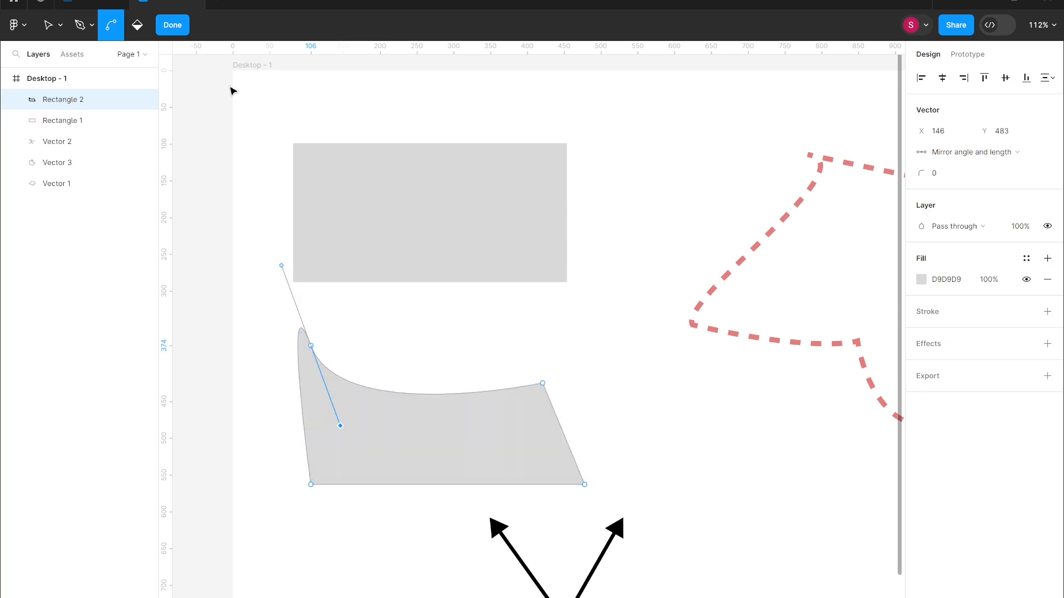
left_click(175, 26)
Resize the upper rectangle from its upper-left corner to about 324 by 183
left_click(409, 237)
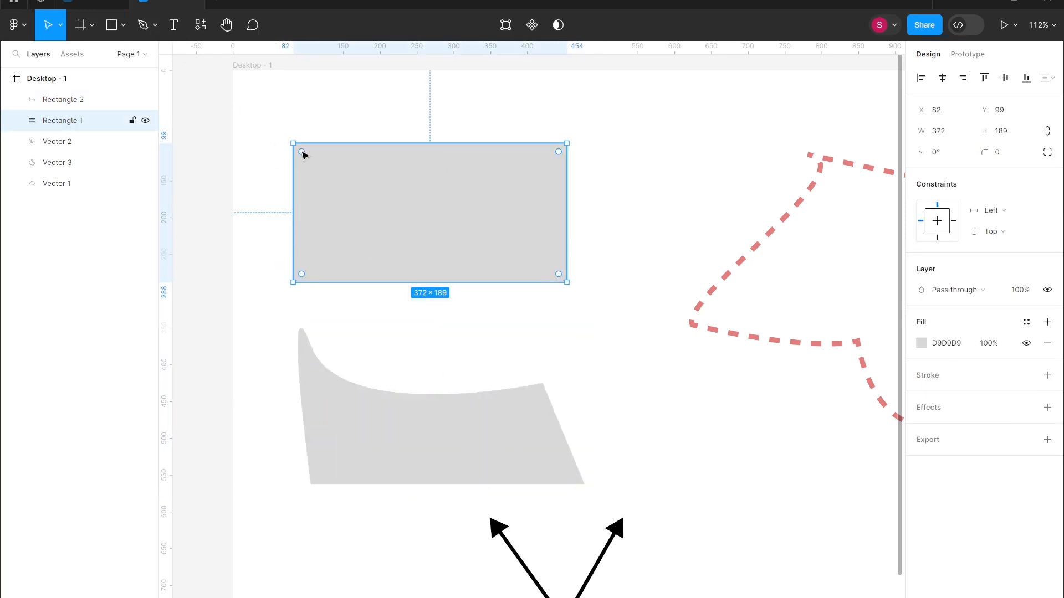
left_click_drag(293, 141, 327, 147)
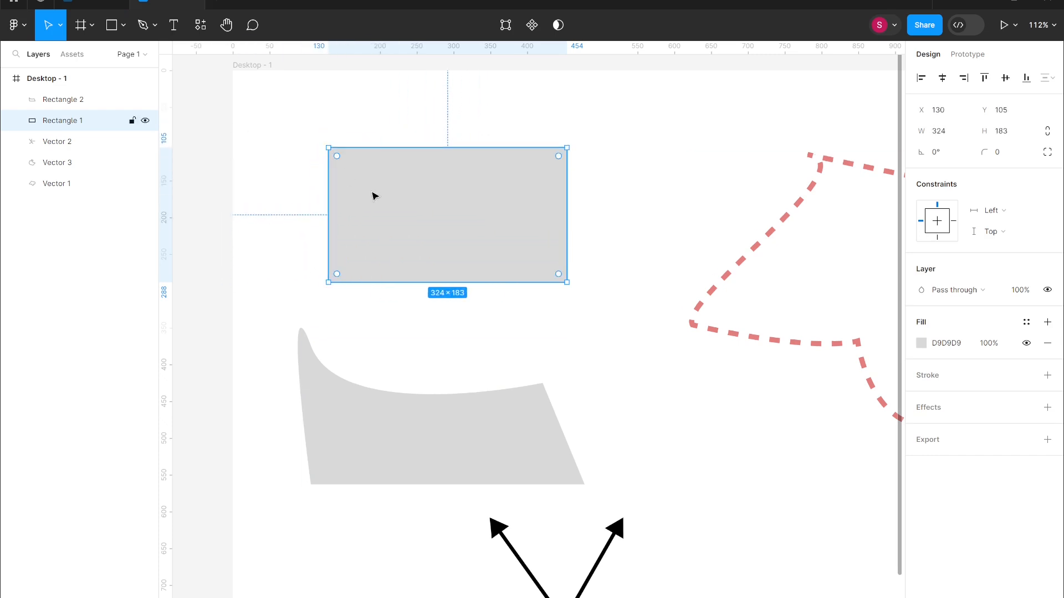
Shrink the dashed pink shape to about 292 by 208 and move it to about X 655, Y 442
key("shift+1")
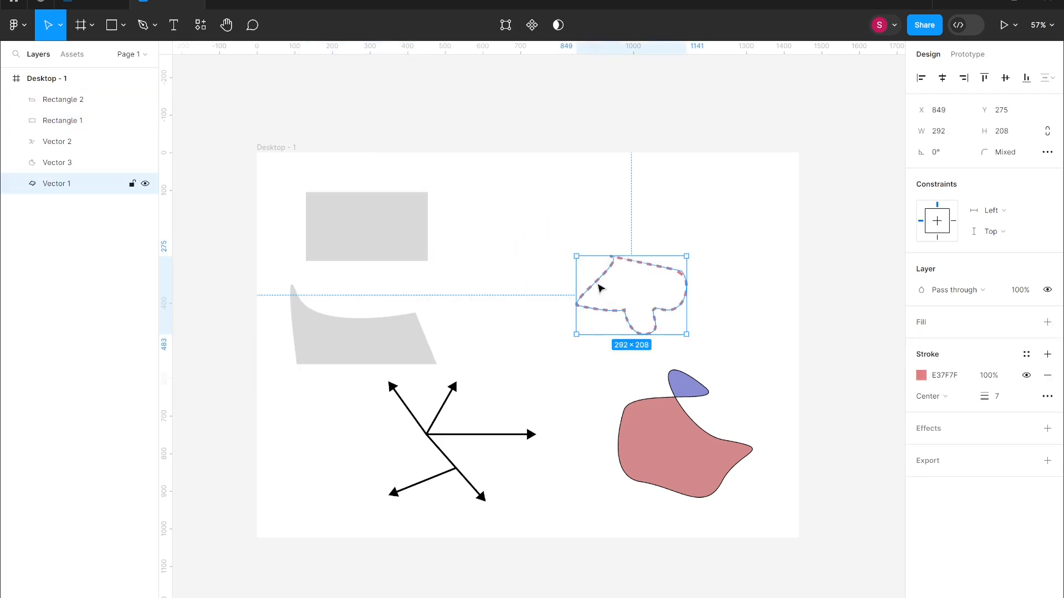
left_click_drag(594, 286, 522, 349)
Try the Pencil by sketching two freehand black curves above the dashed shape, and undo both
scroll(702, 246, "up", 5)
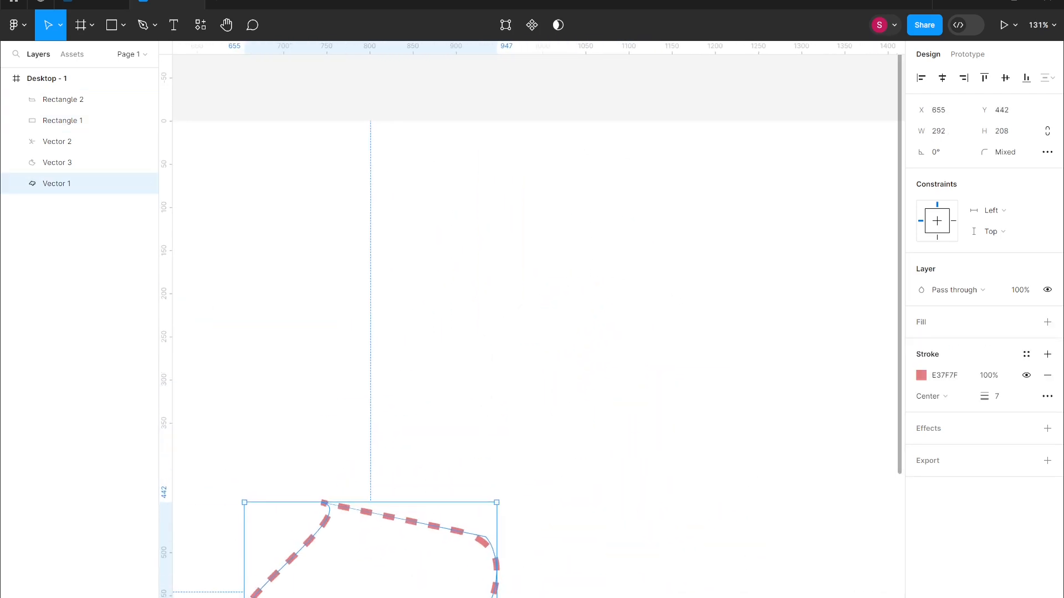
left_click(155, 26)
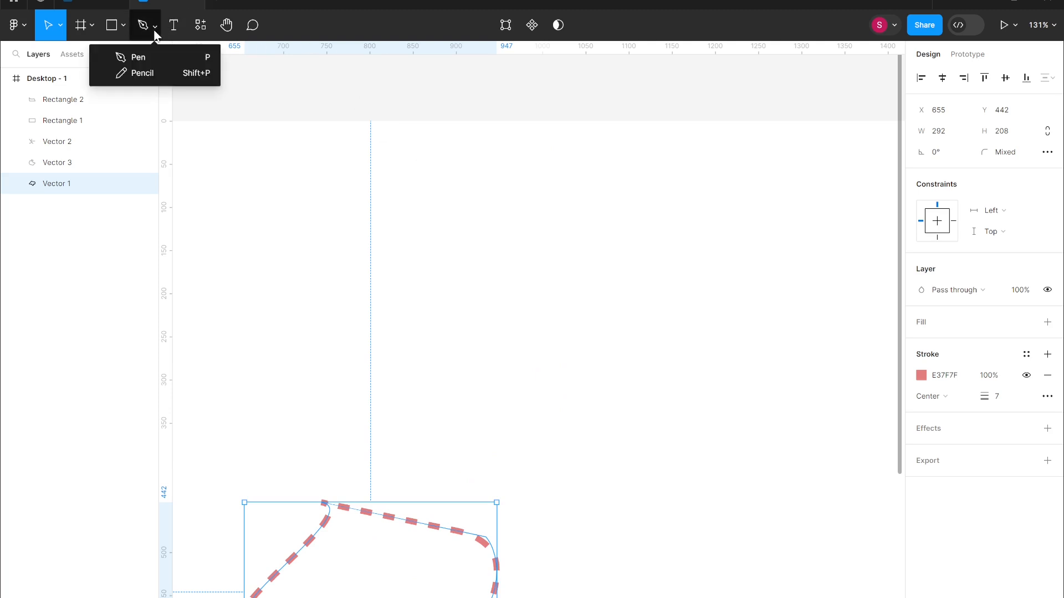
left_click(168, 74)
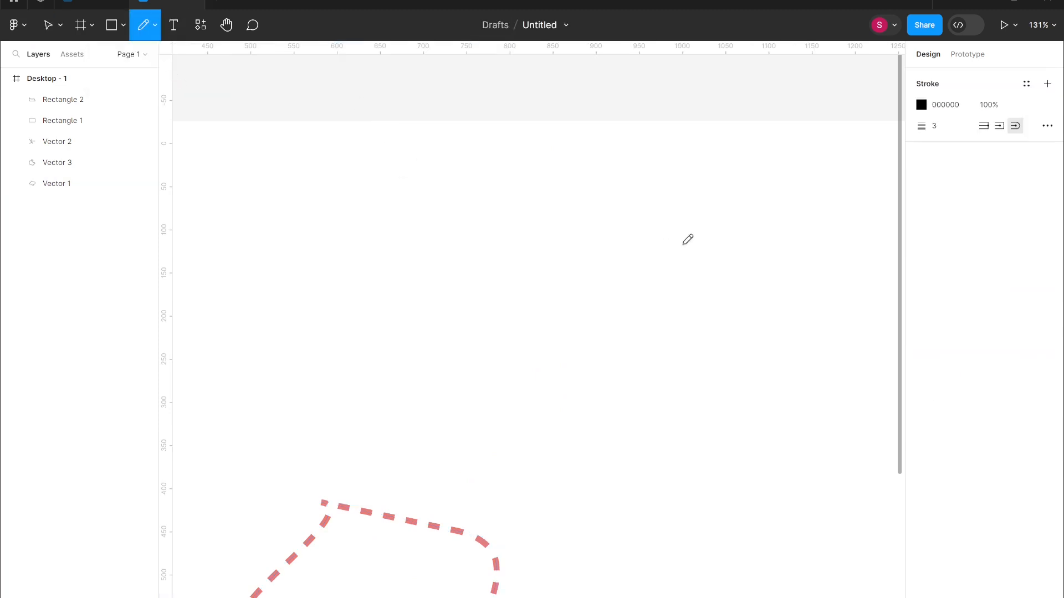
left_click(540, 285)
left_click_drag(539, 286, 592, 220)
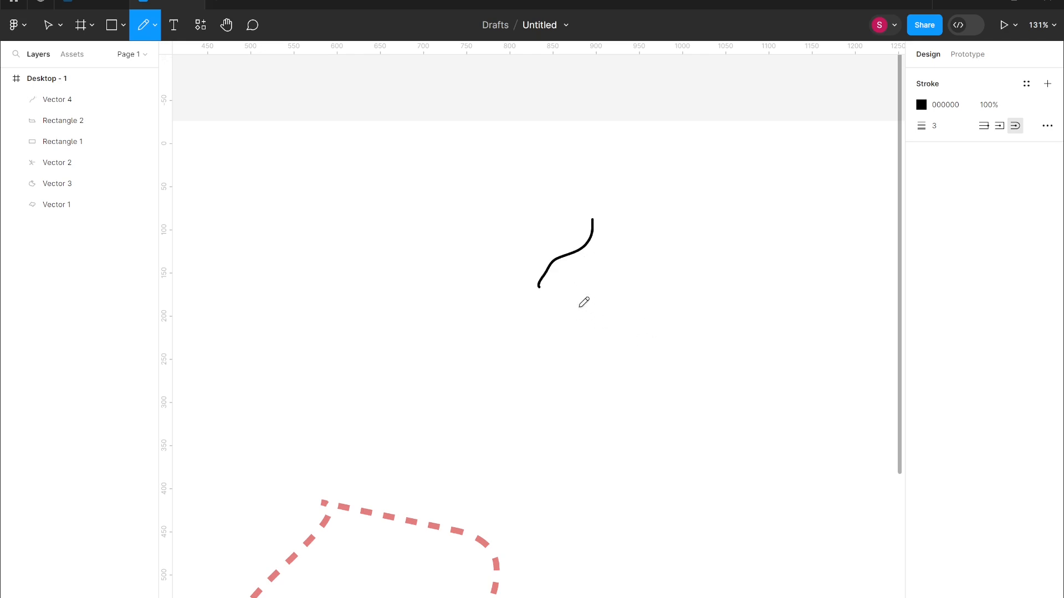
mouse_move(567, 328)
left_mouse_down()
mouse_move(571, 289)
mouse_move(621, 275)
mouse_move(650, 197)
mouse_move(584, 140)
mouse_move(531, 175)
left_mouse_up()
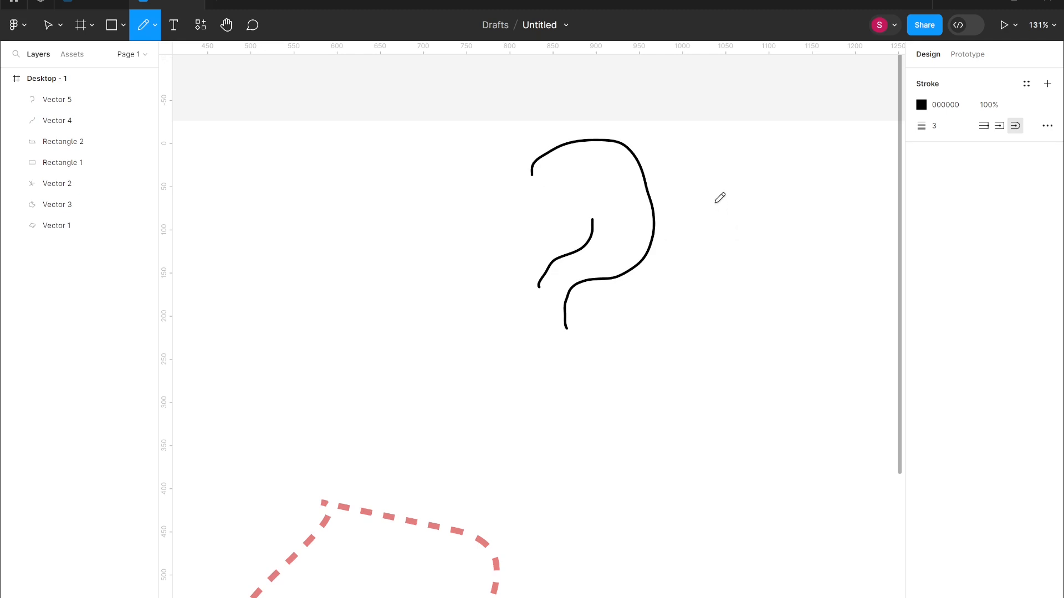
key("ctrl+z")
key("ctrl+z")
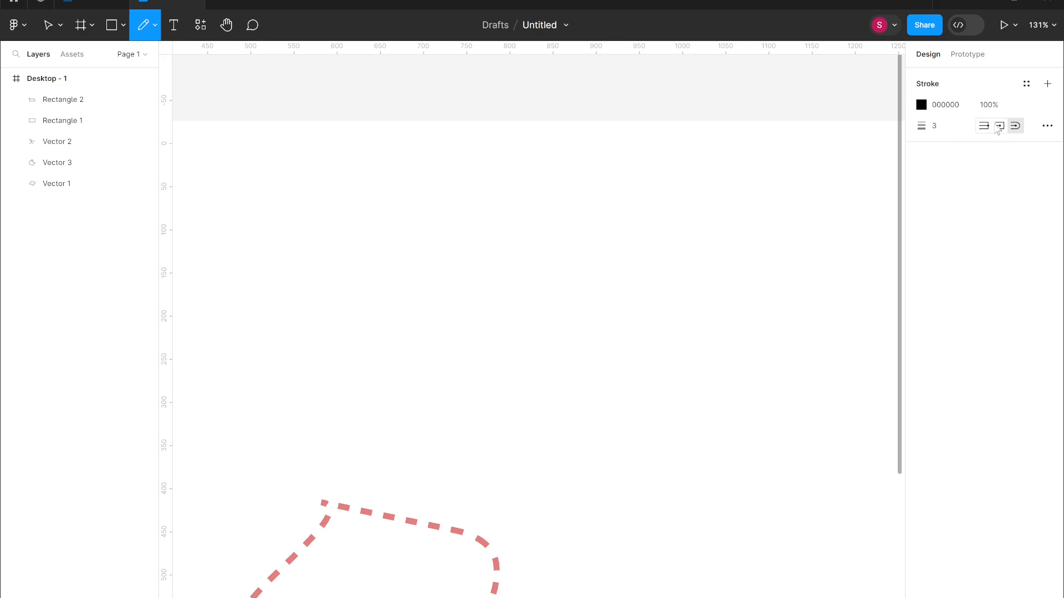
Draw a hook-shaped freehand curve about 197 by 303 with a pink-orange-blue linear gradient stroke, width 38, round ends, plus a vertical line of width 8
left_click(999, 126)
left_click(921, 105)
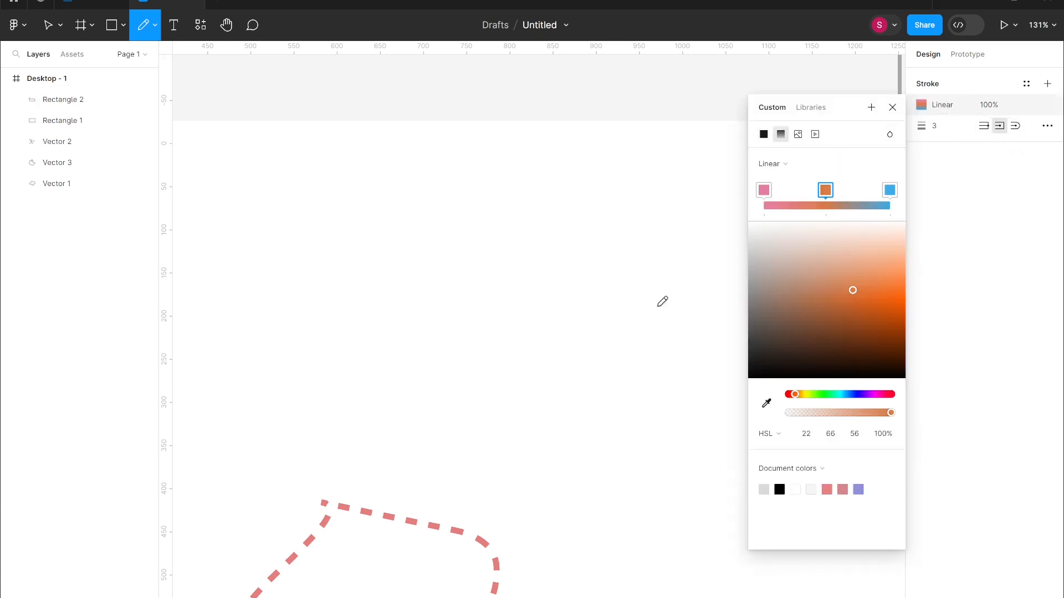
mouse_move(578, 372)
left_mouse_down()
mouse_move(592, 328)
mouse_move(634, 271)
mouse_move(589, 236)
left_mouse_up()
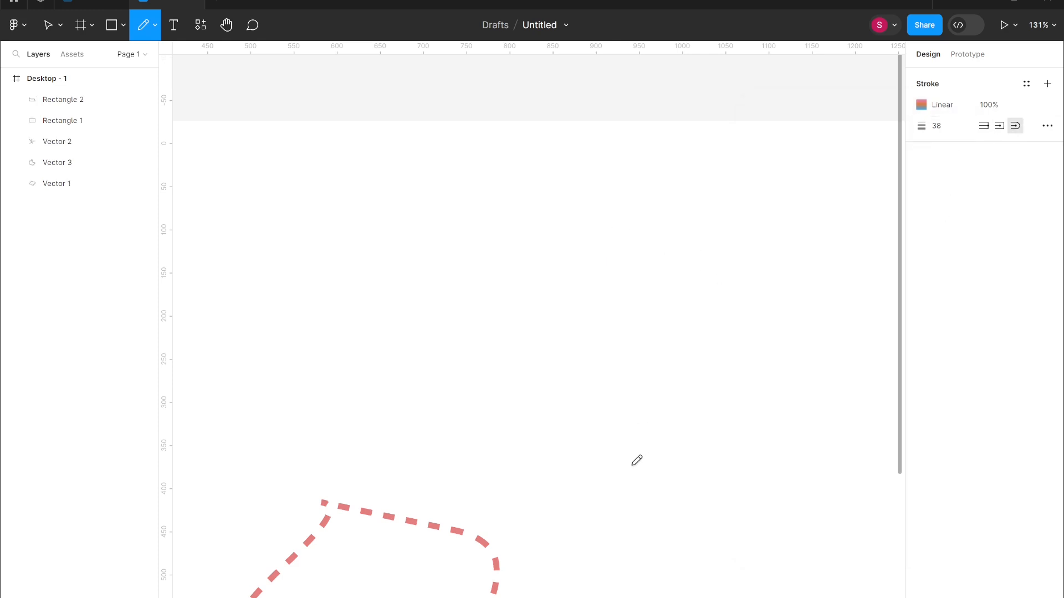
mouse_move(633, 465)
left_mouse_down()
mouse_move(630, 438)
mouse_move(706, 370)
mouse_move(721, 272)
mouse_move(640, 204)
mouse_move(562, 227)
mouse_move(598, 301)
left_mouse_up()
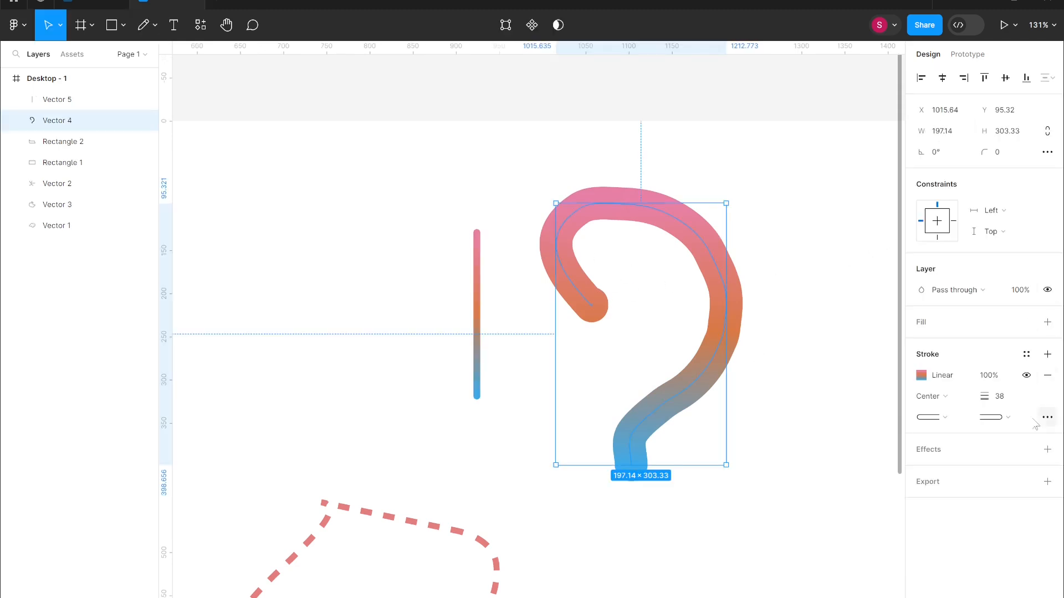
Set the start point of the thick gradient curve to Line arrow
left_click(940, 423)
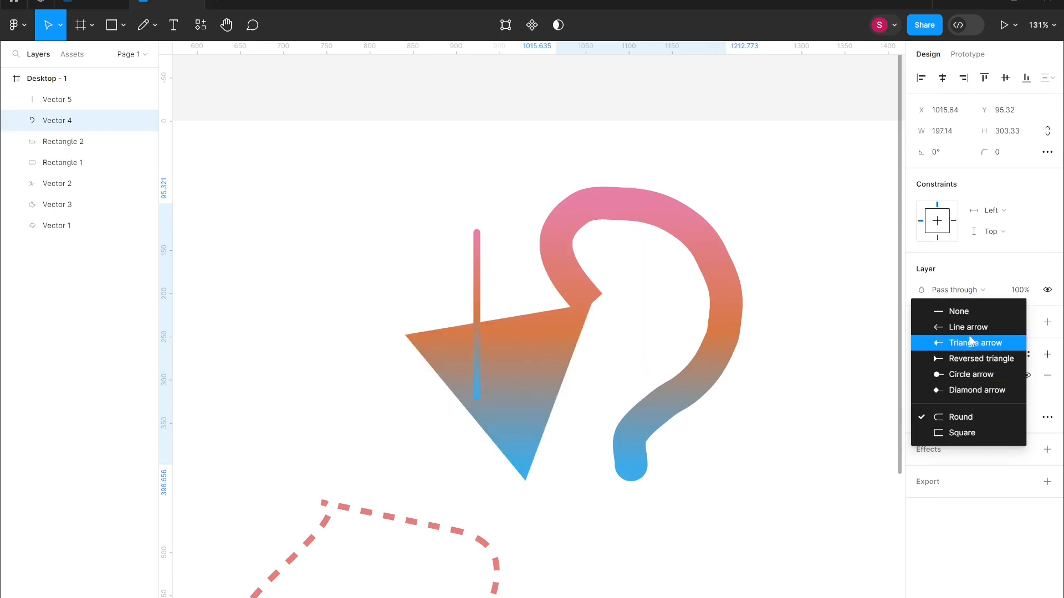
key("Escape")
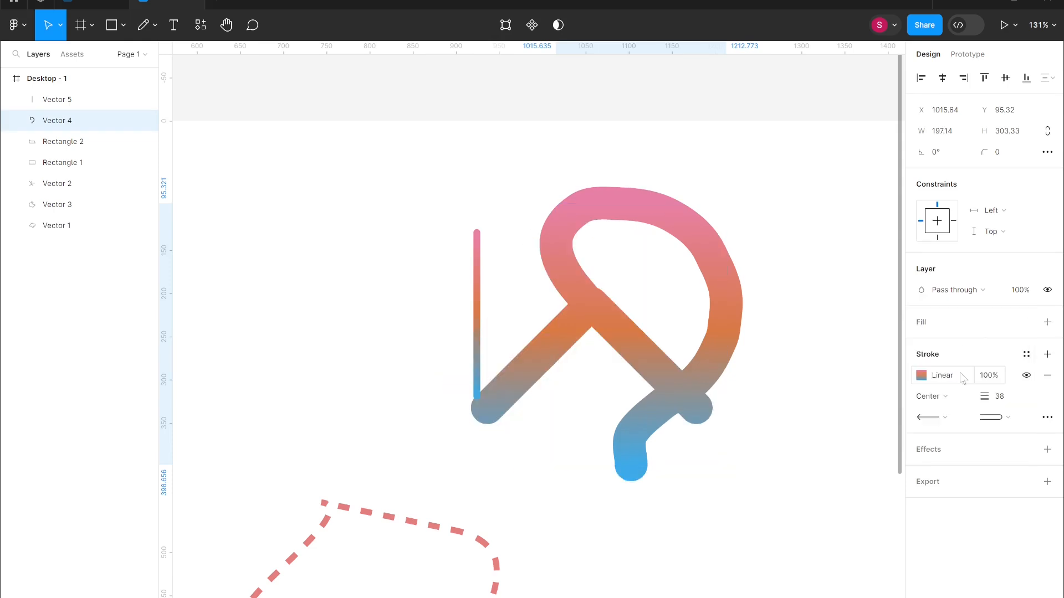
Draw a T from separate vertical and horizontal Pencil lines beside the thick curve, with gradient stroke width 8
key("shift+p")
left_click_drag(806, 220, 806, 339)
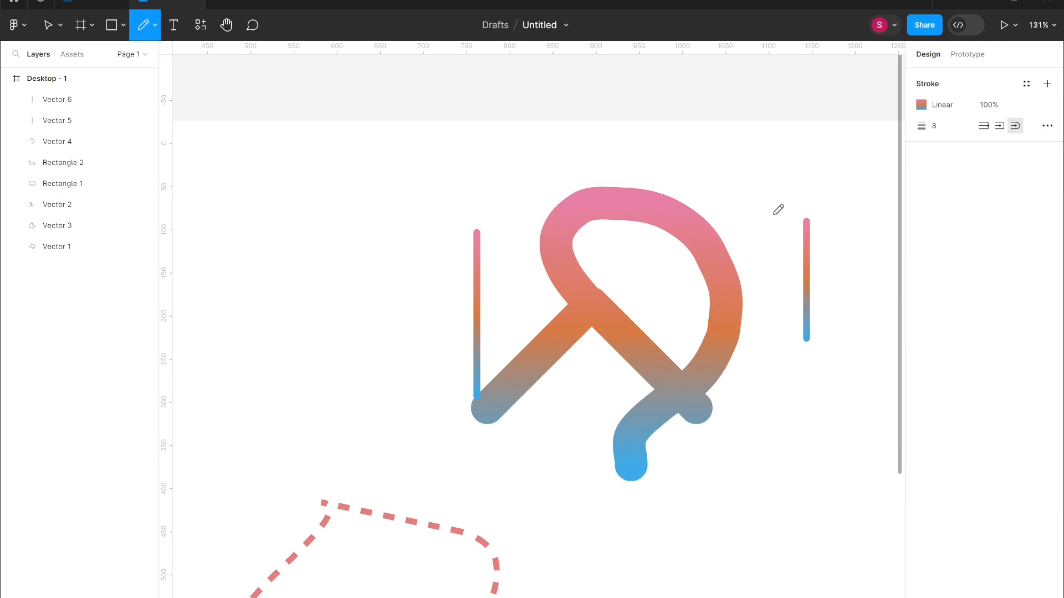
left_click_drag(771, 214, 885, 214)
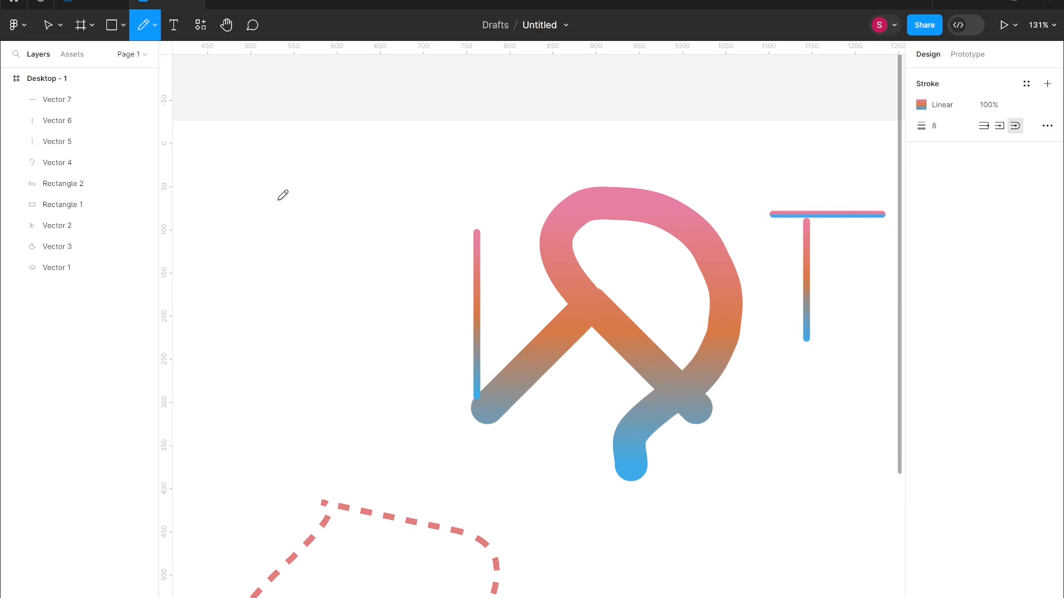
key("Escape")
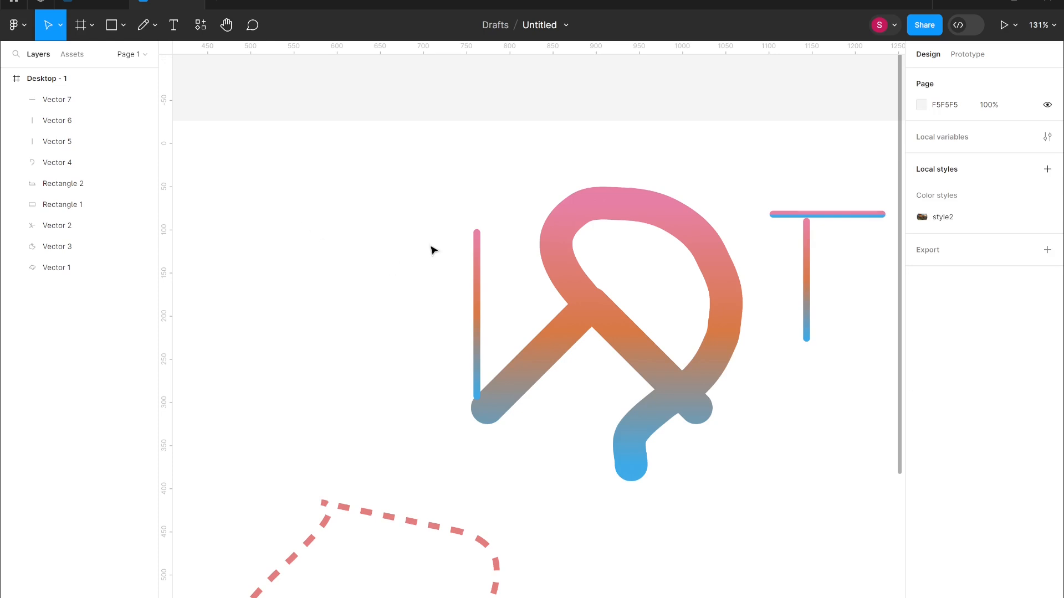
Move the lone vertical gradient line to X 901, Y 77 and shorten it from its lower end
left_click_drag(480, 286, 459, 240)
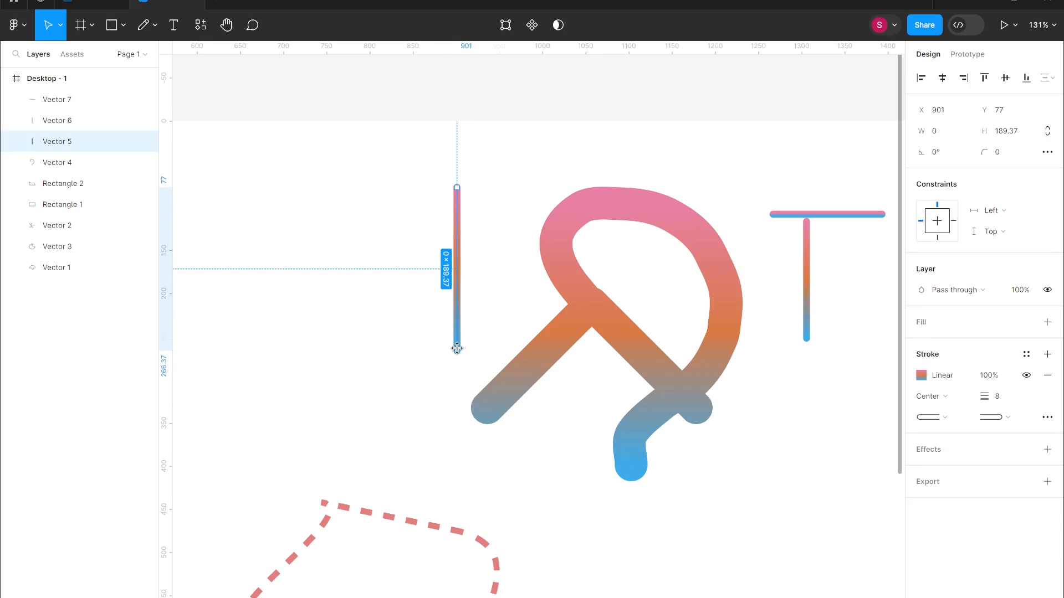
left_click_drag(457, 348, 456, 272)
left_click(411, 294)
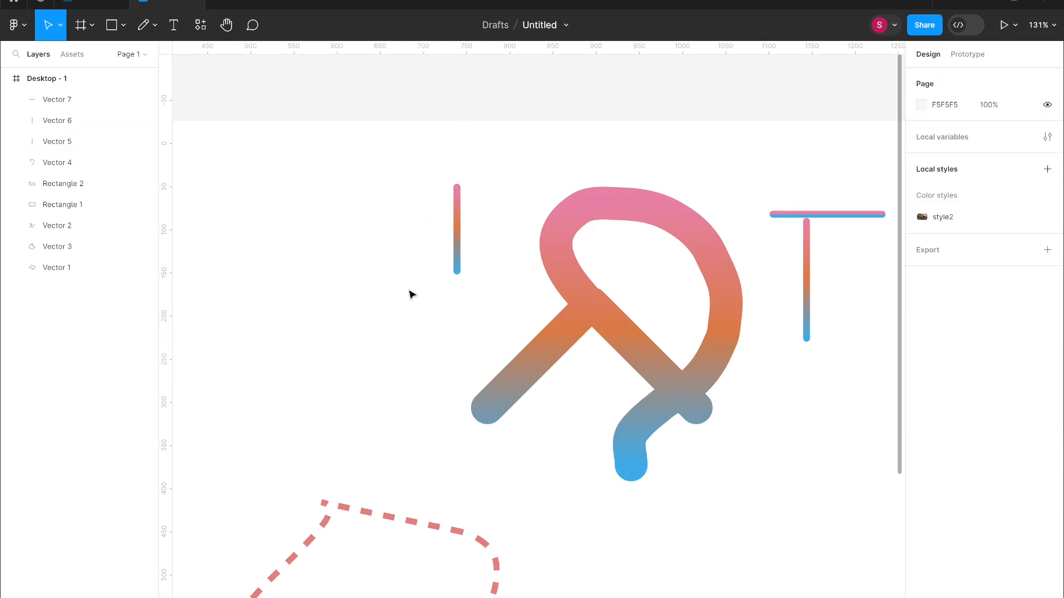
Delete the thick hook-shaped gradient curve with the arrow end
key("ctrl+minus")
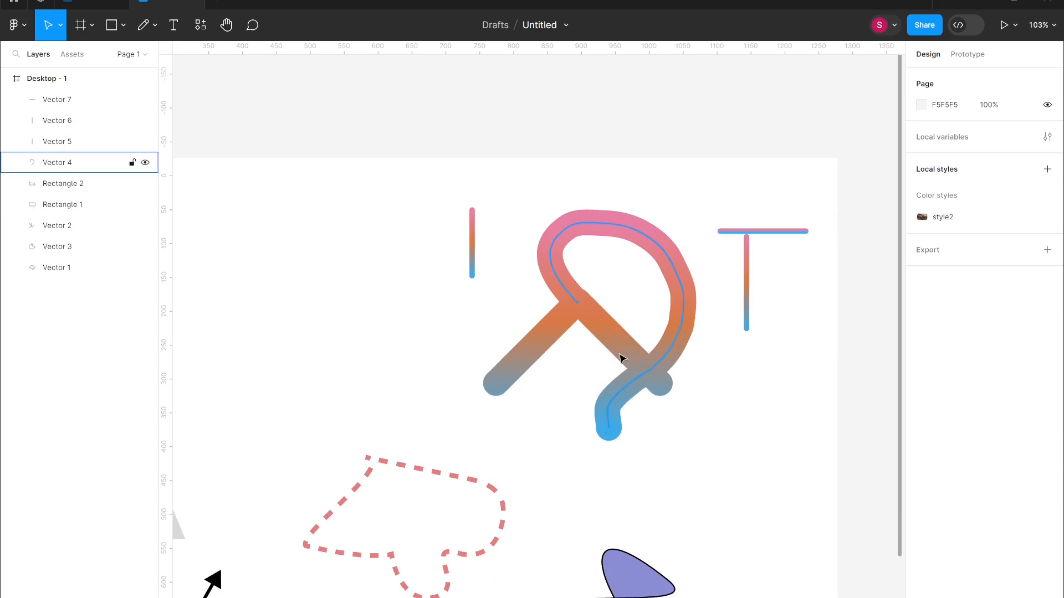
left_click(582, 306)
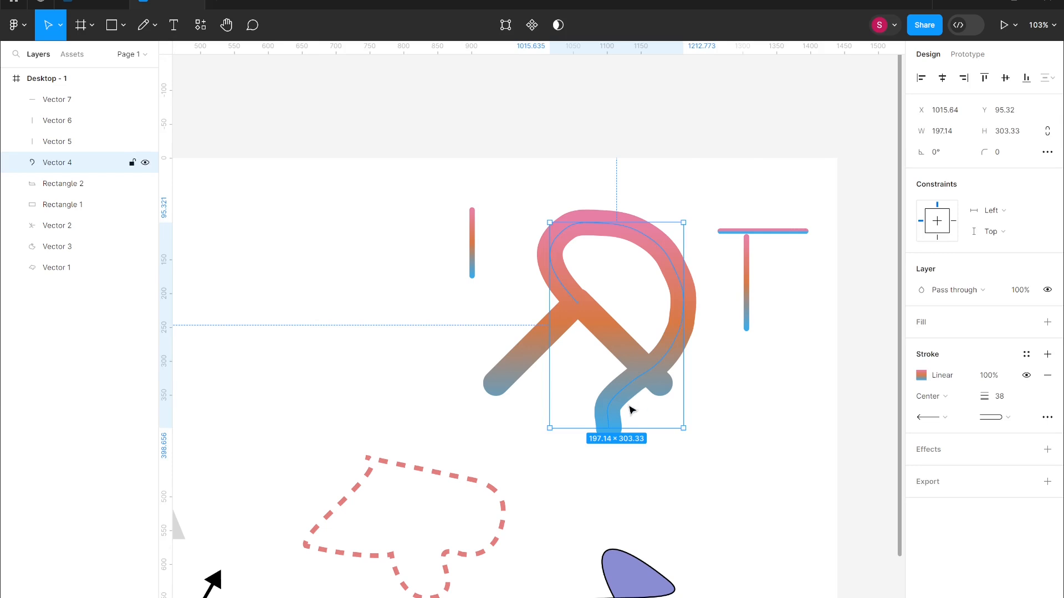
key("Delete")
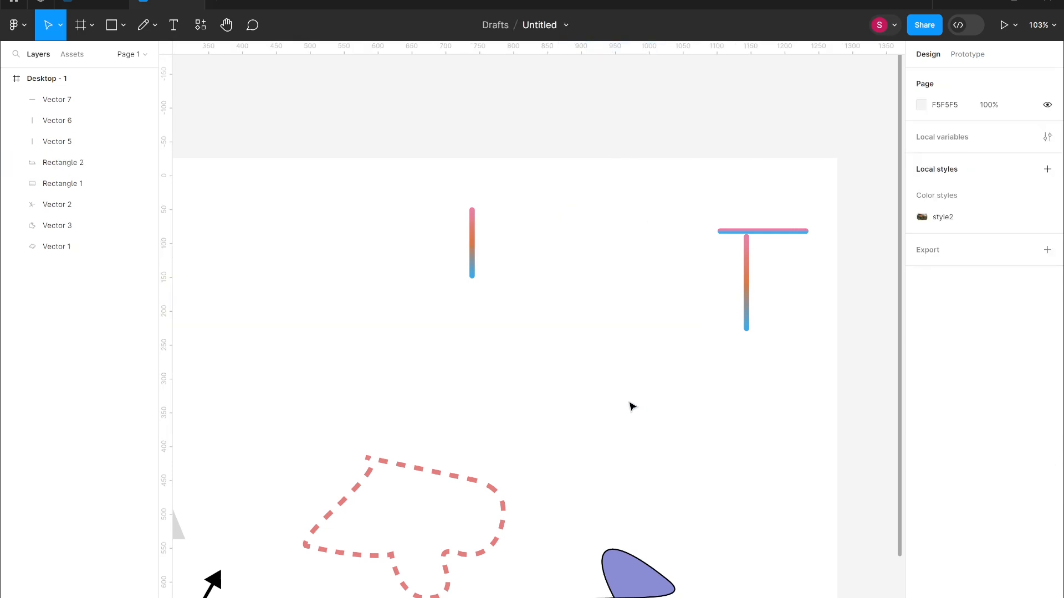
scroll(454, 195, "up", 5)
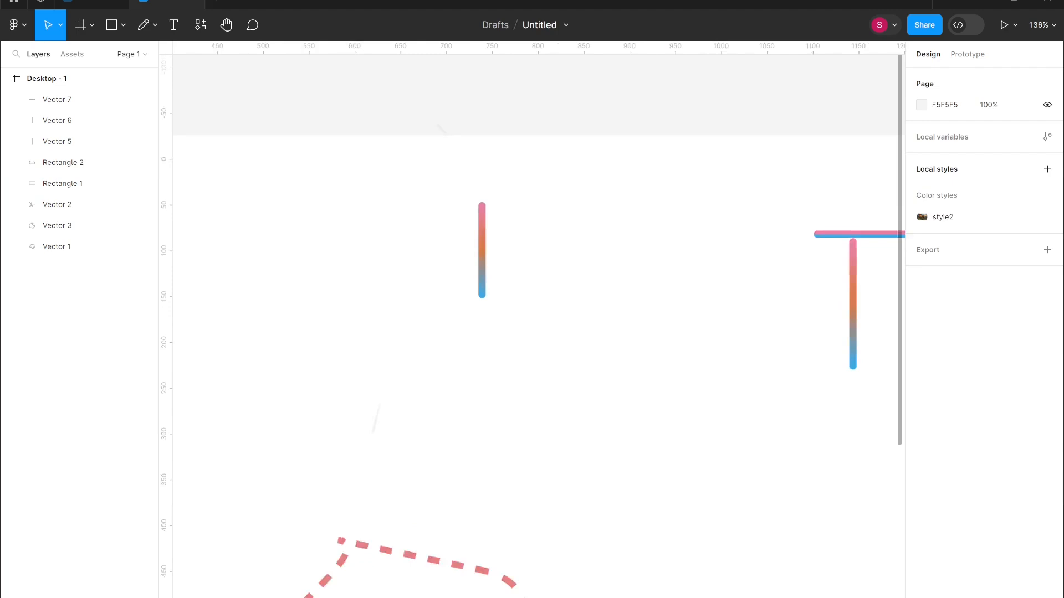
scroll(318, 353, "down", 4)
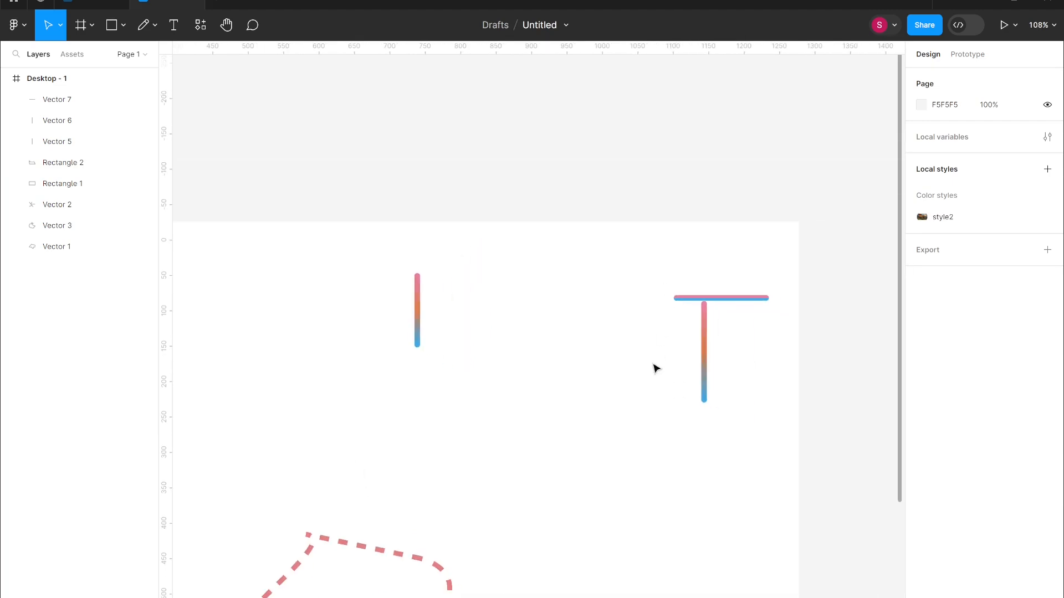
scroll(657, 367, "down", 3)
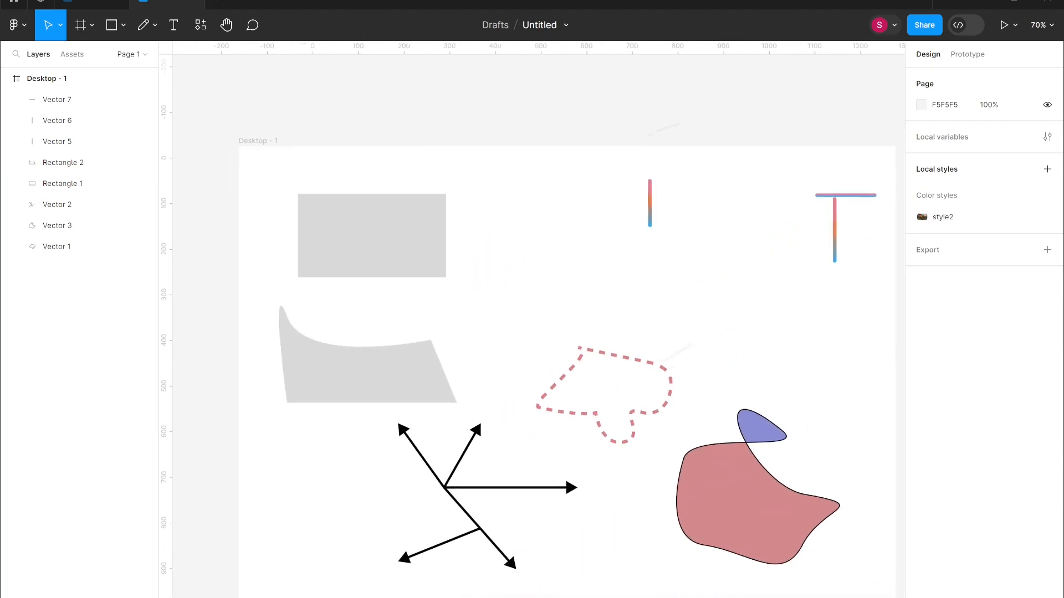